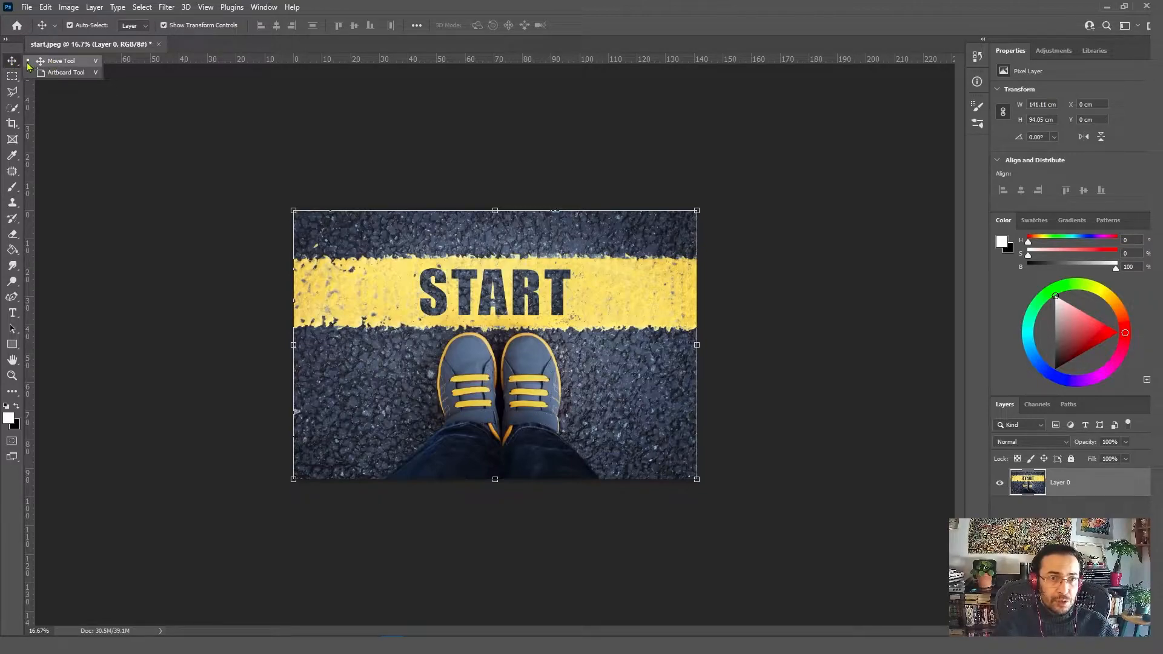
Step: Create an artboard around the whole photo with the Artboard tool and set its size preset to iPhone X
click(63, 73)
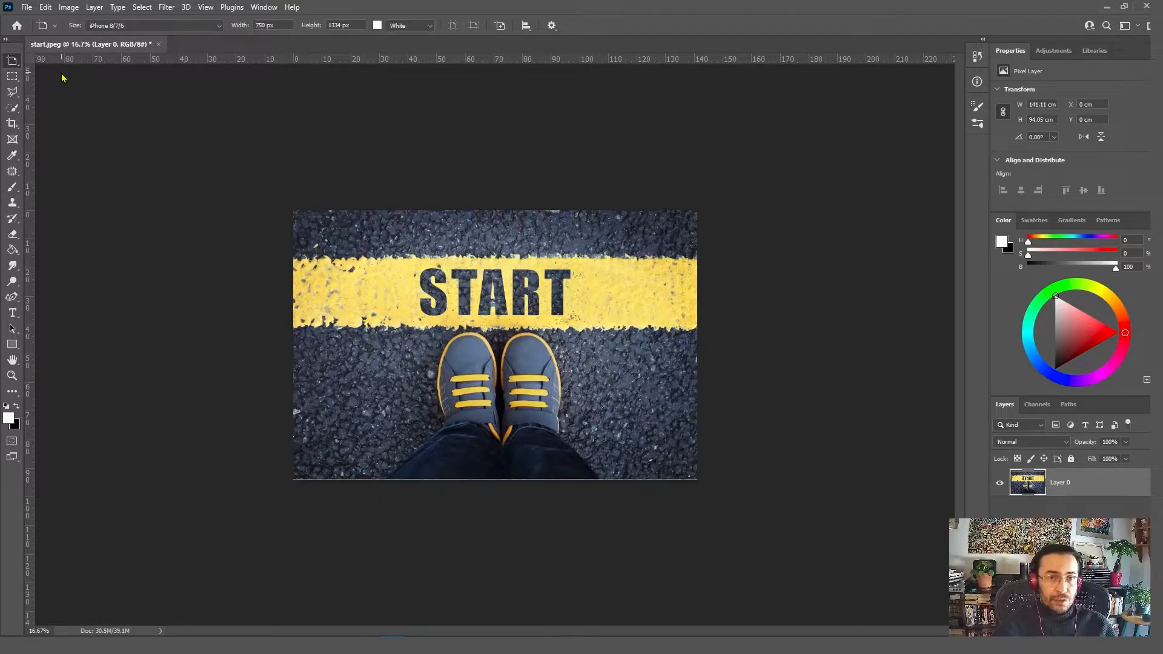
drag(288, 211, 708, 488)
drag(495, 207, 495, 202)
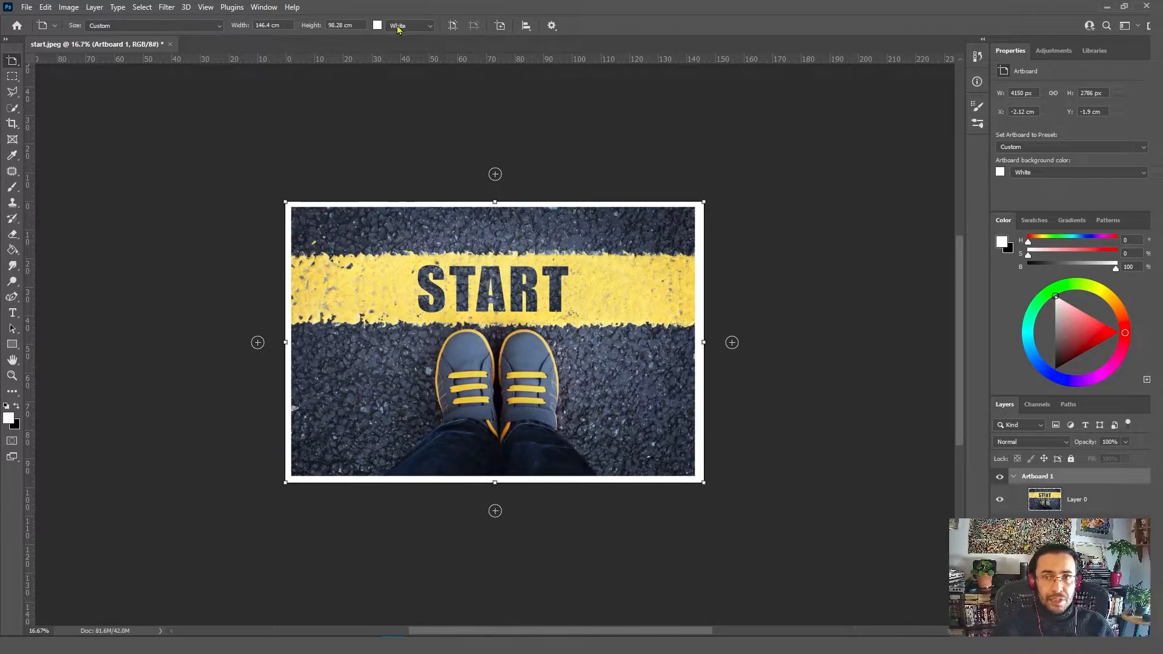
click(121, 27)
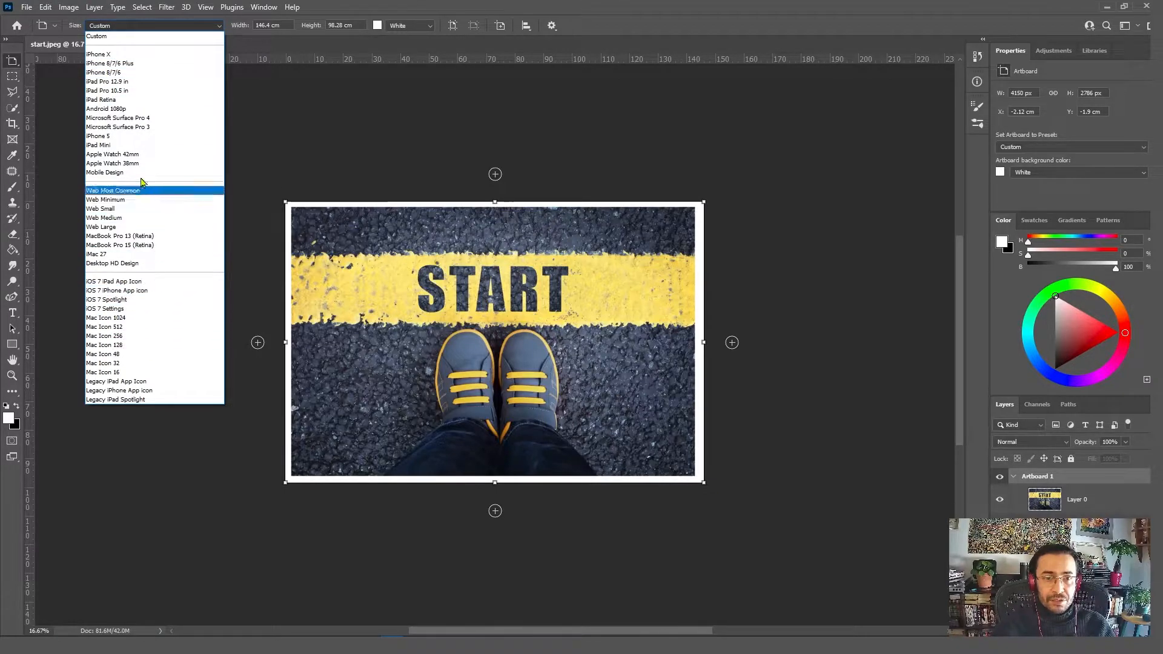
click(128, 56)
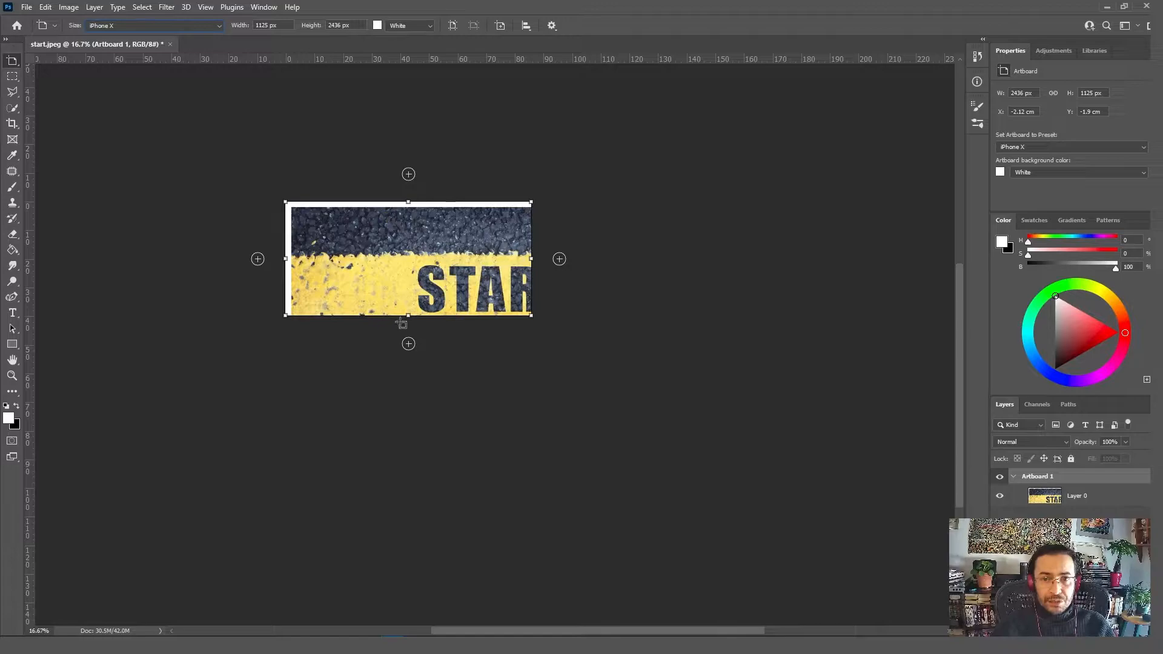
Step: Move the photo layer up and to the left so the START lettering sits centrally within the artboard
key(v)
drag(397, 255, 372, 231)
key(r)
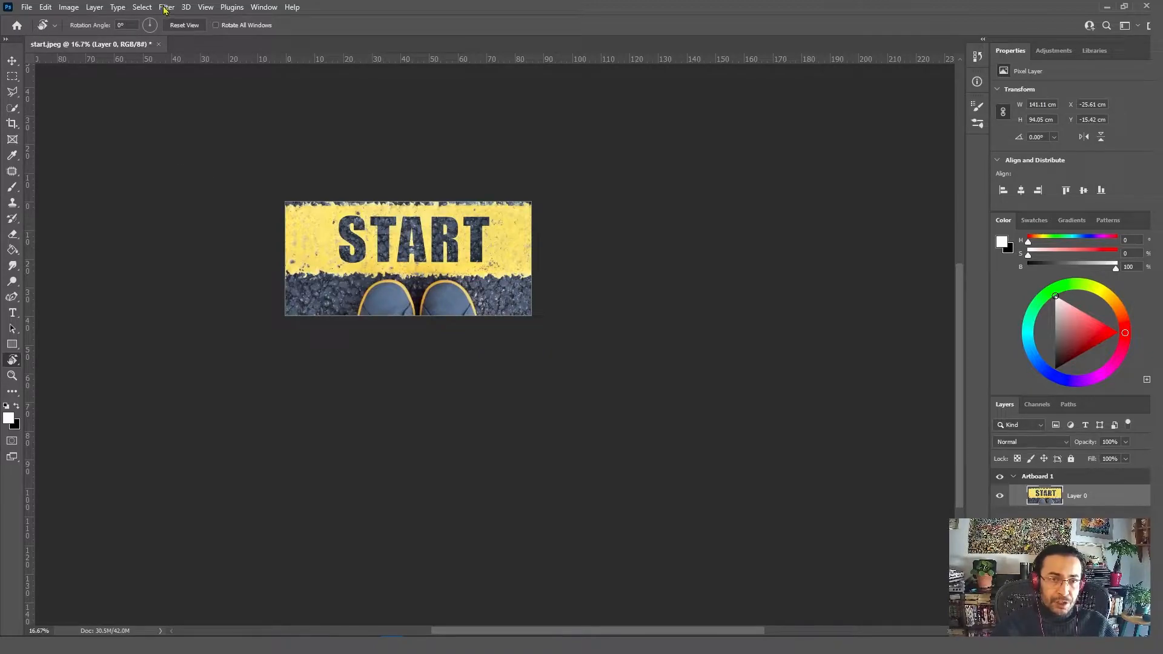
Step: Scale the photo layer proportionally to about 62% and reposition it so it fills the artboard with the shoes in view
click(44, 8)
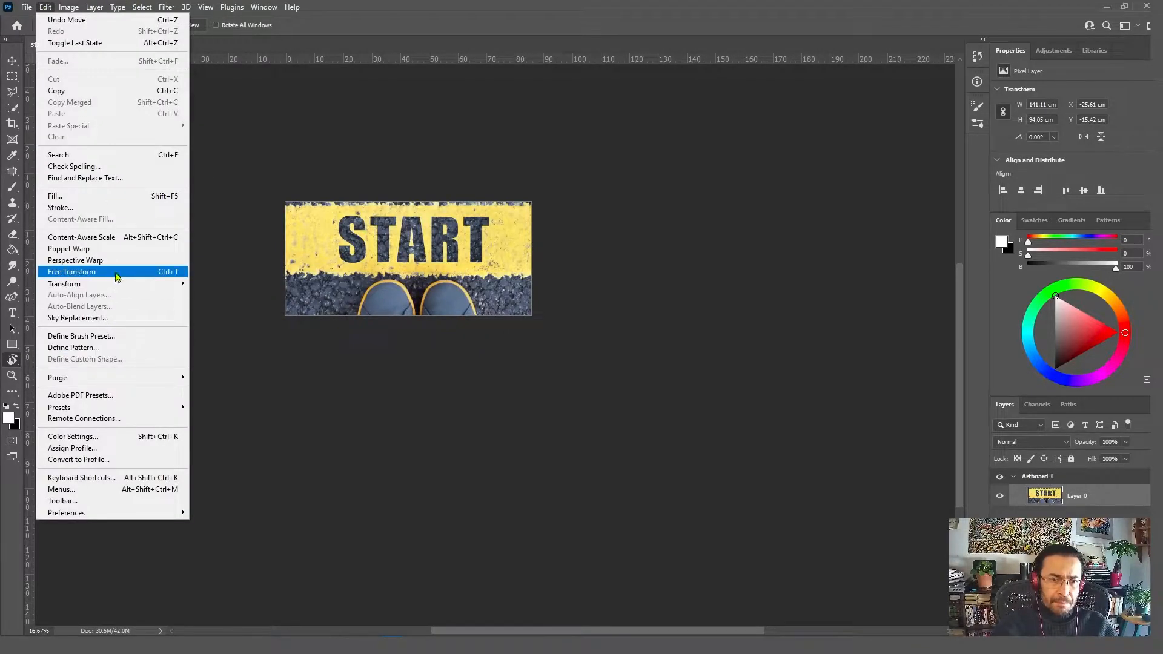
mouse_move(106, 284)
click(222, 301)
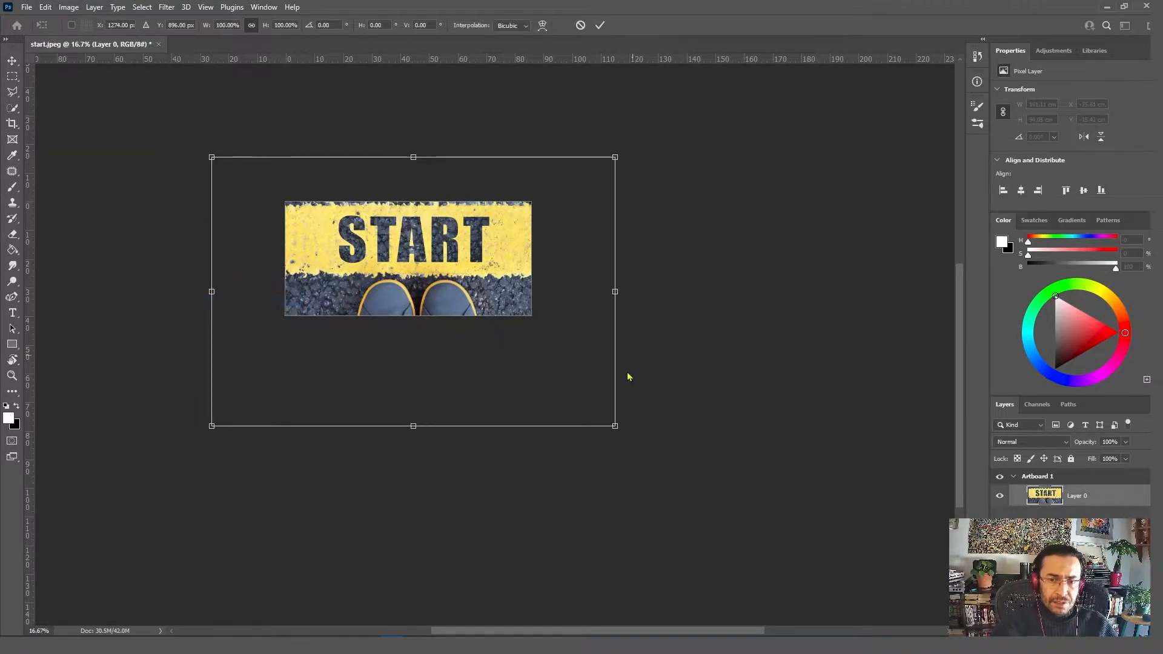
drag(617, 422, 546, 367)
drag(439, 360, 428, 329)
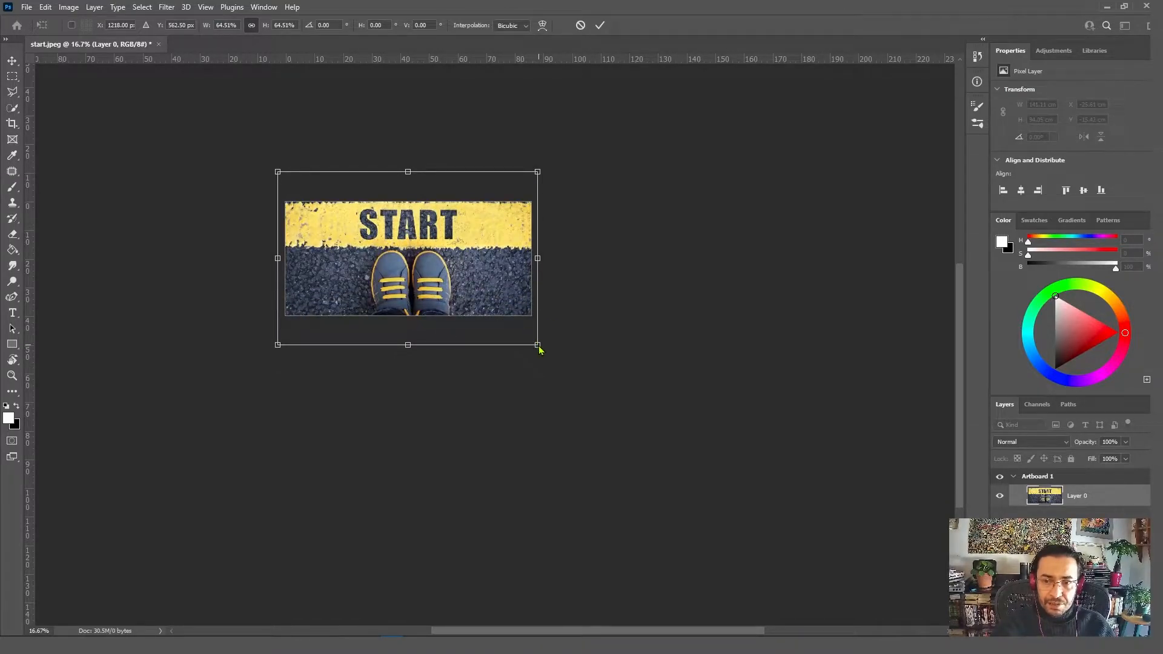
drag(537, 345, 528, 339)
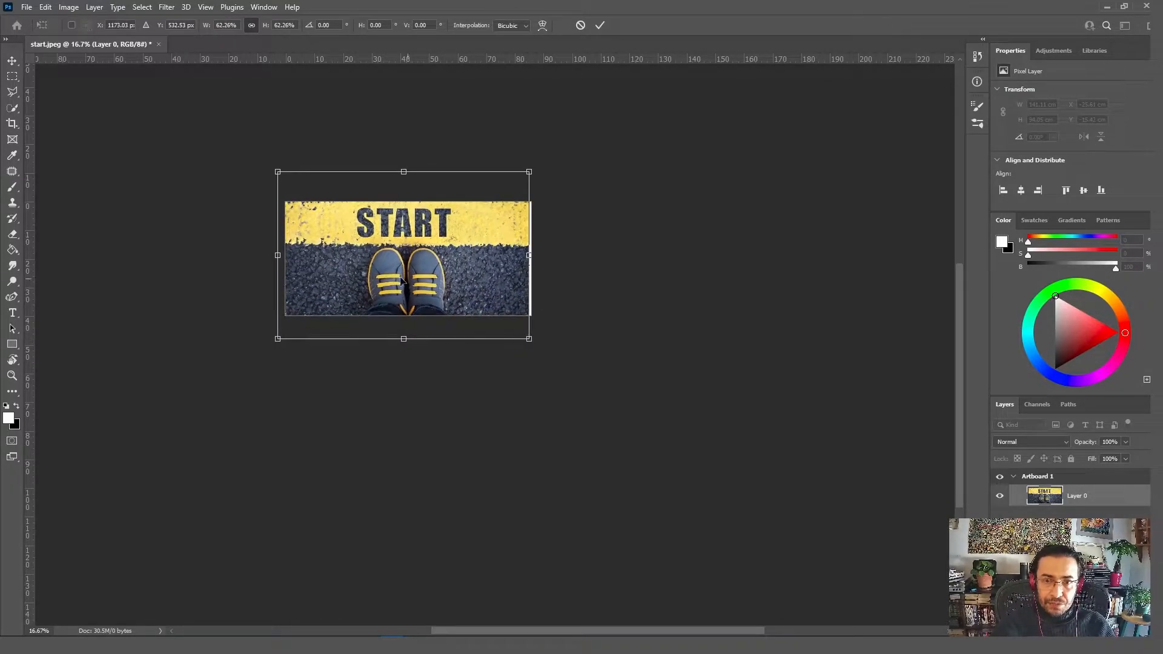
drag(399, 279, 402, 275)
key(Return)
key(r)
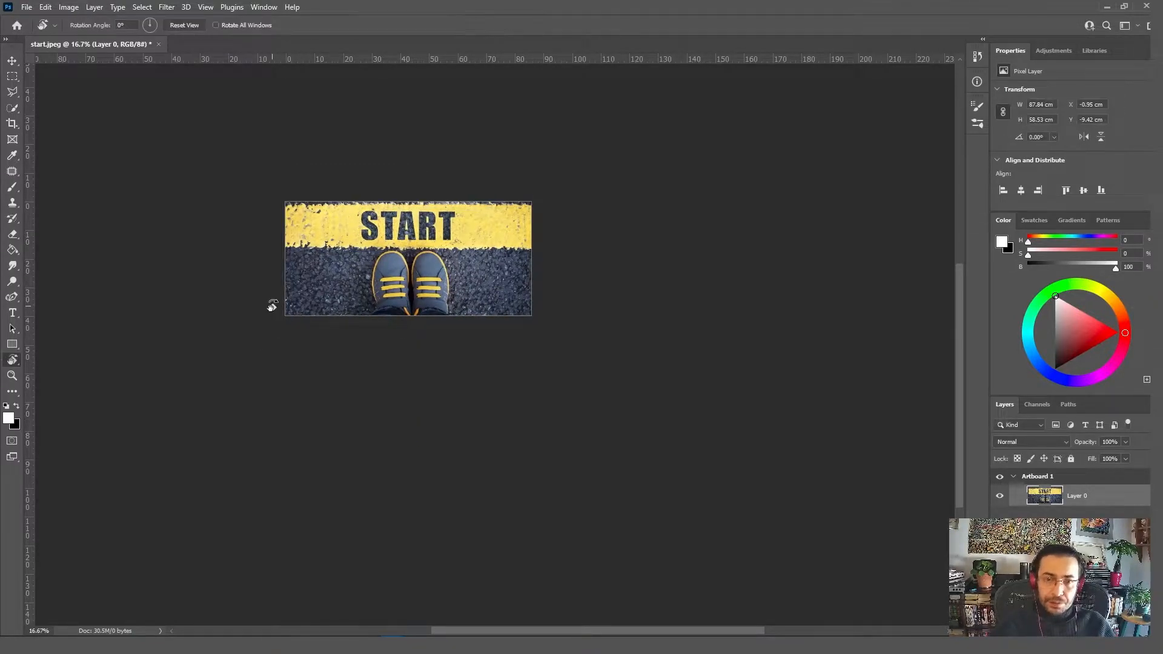
Step: Examine the Artboard tool's size presets and background color choices
key(z)
click(395, 243)
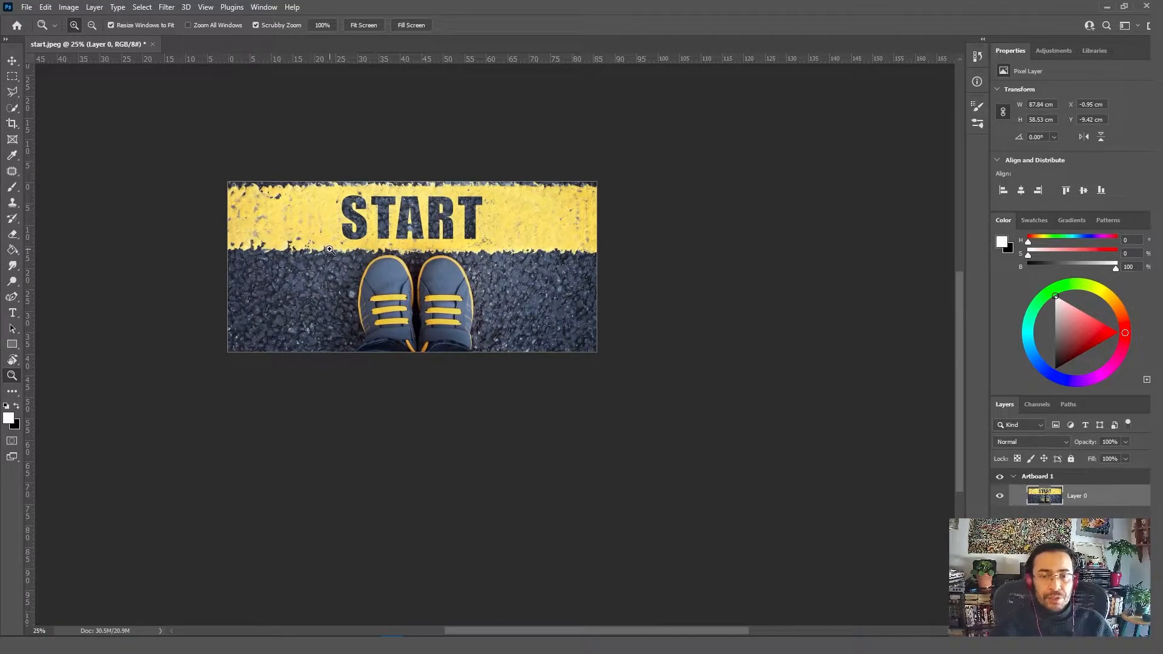
scroll(330, 250, up, 1)
click(12, 61)
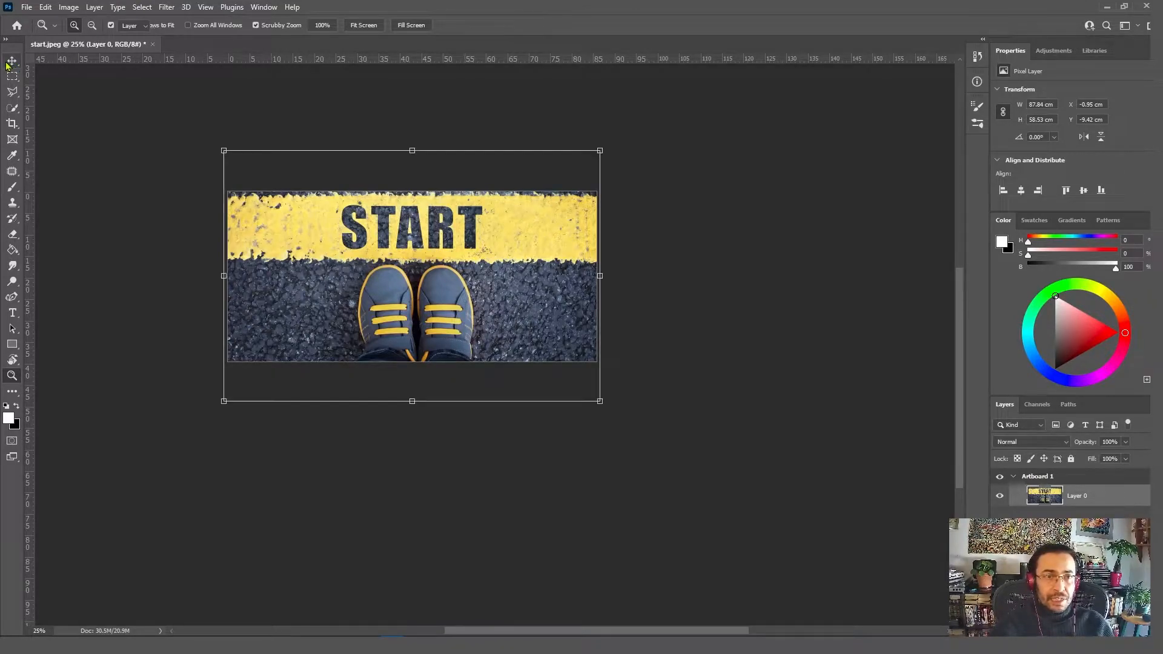
right_click(12, 64)
right_click(12, 63)
click(61, 72)
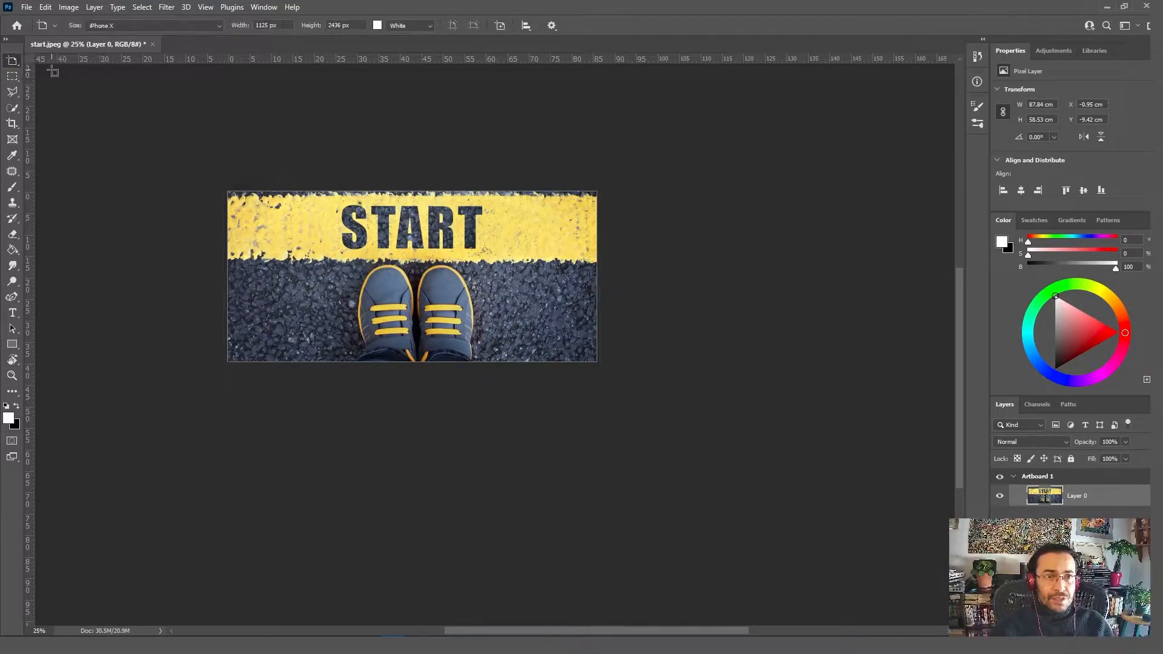
click(219, 25)
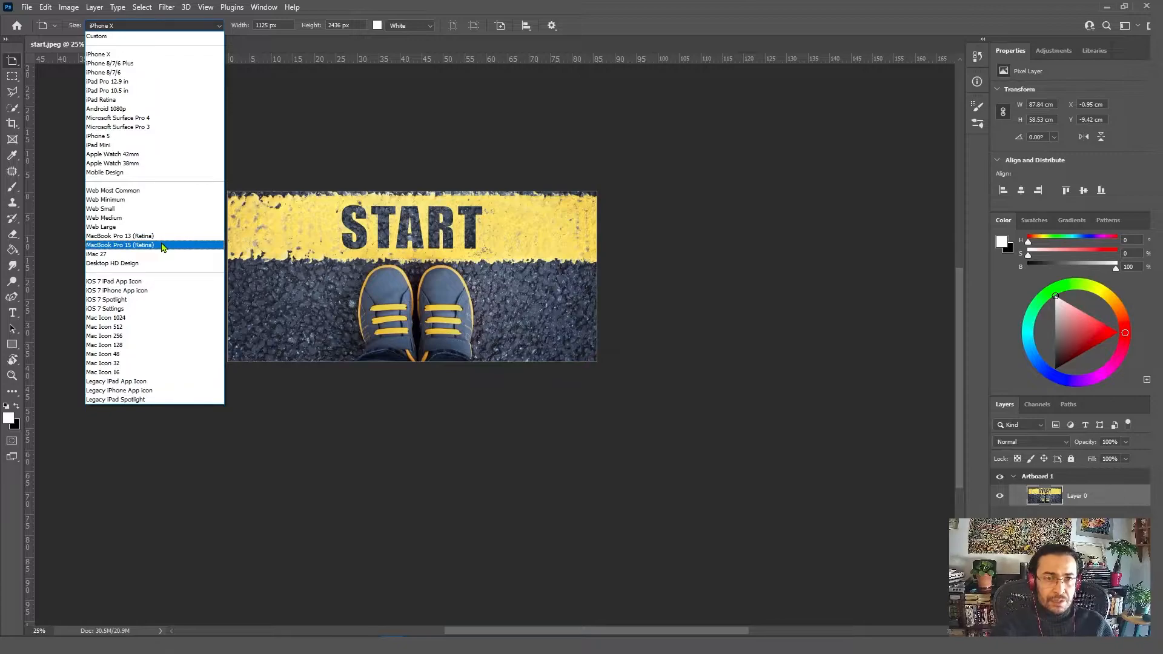
click(391, 7)
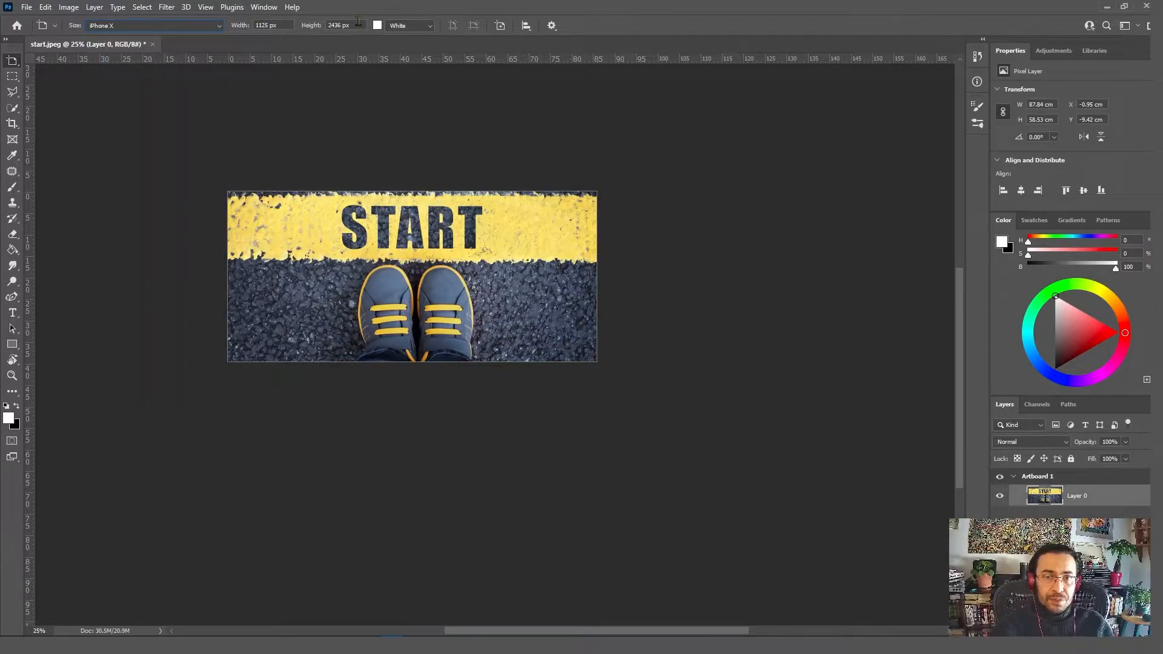
click(427, 26)
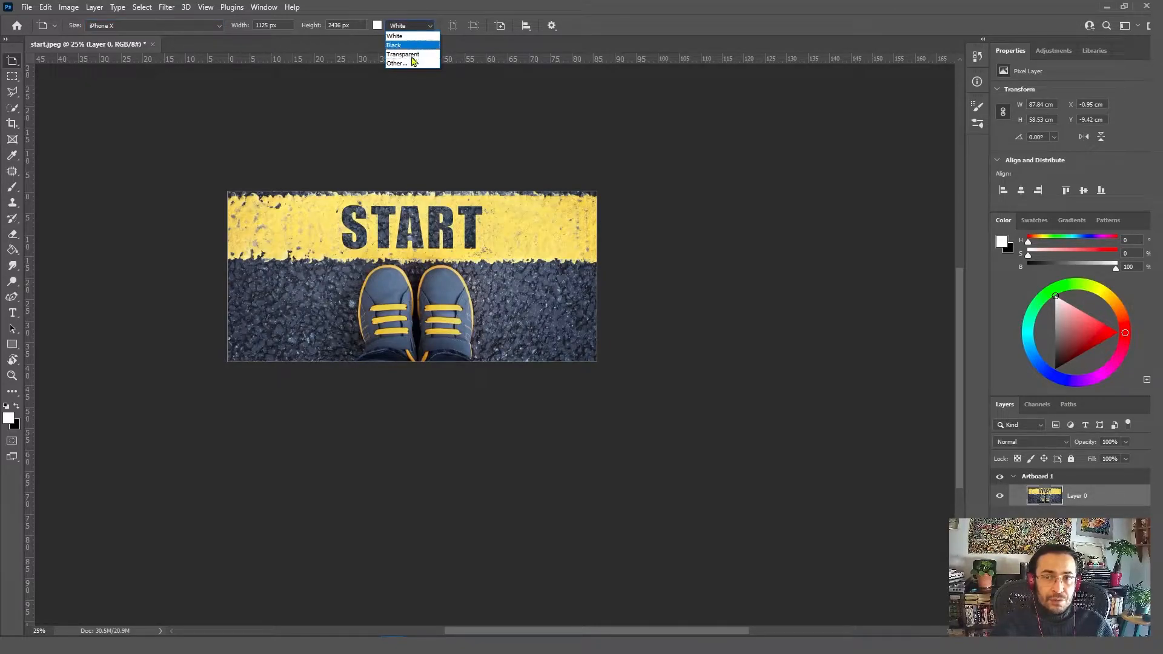
click(389, 253)
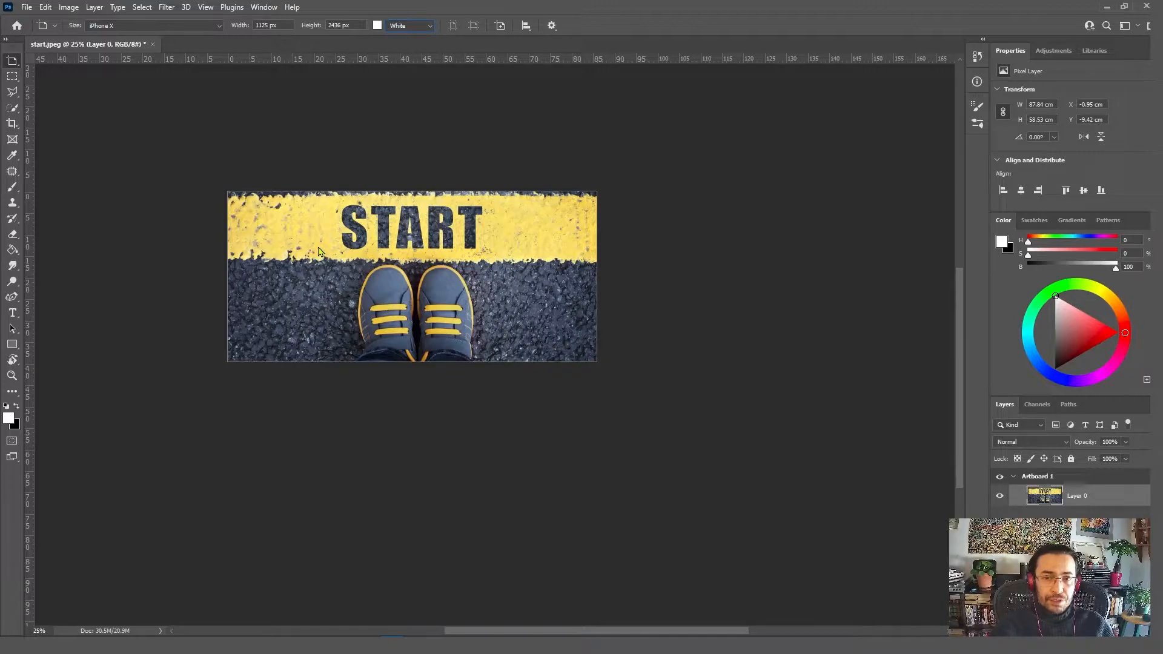
Step: Shift the photo partly off the artboard and draw an overlapping black-background artboard about 45.72 by 30.16 cm
key(v)
drag(319, 252, 354, 357)
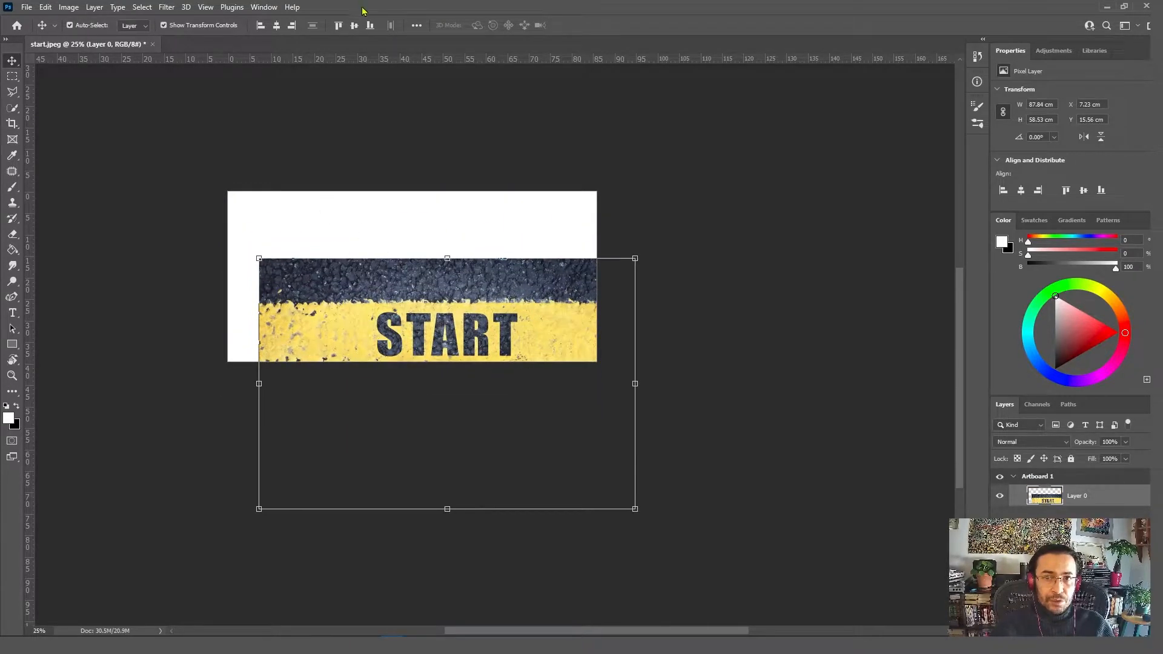
right_click(17, 65)
click(73, 73)
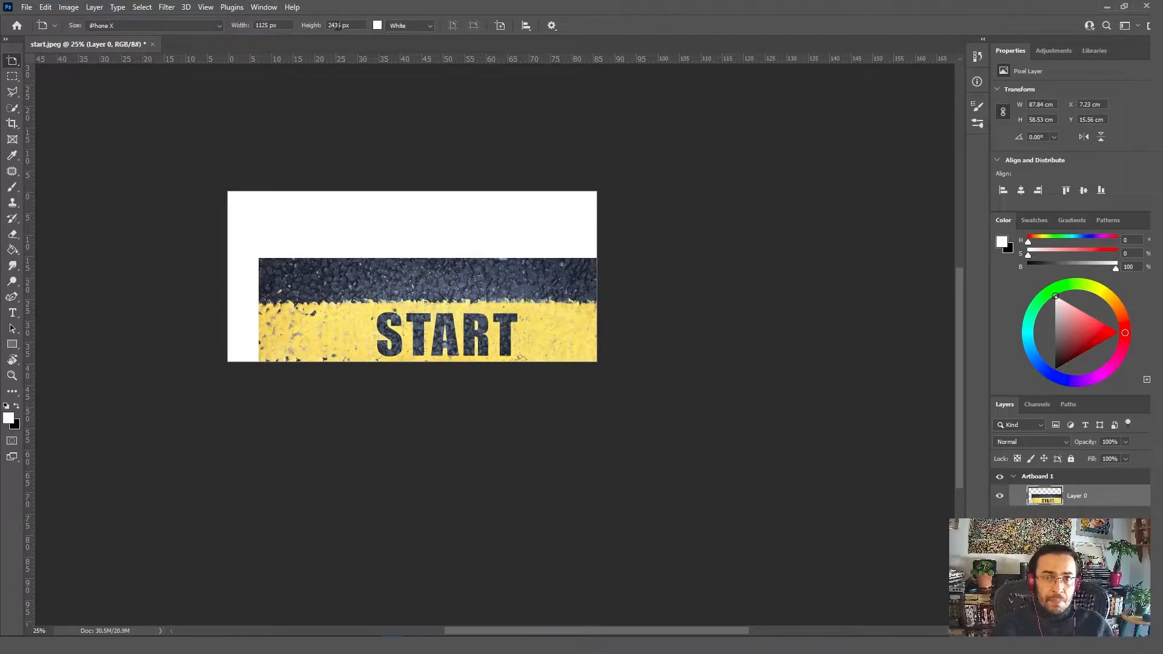
click(403, 24)
click(410, 46)
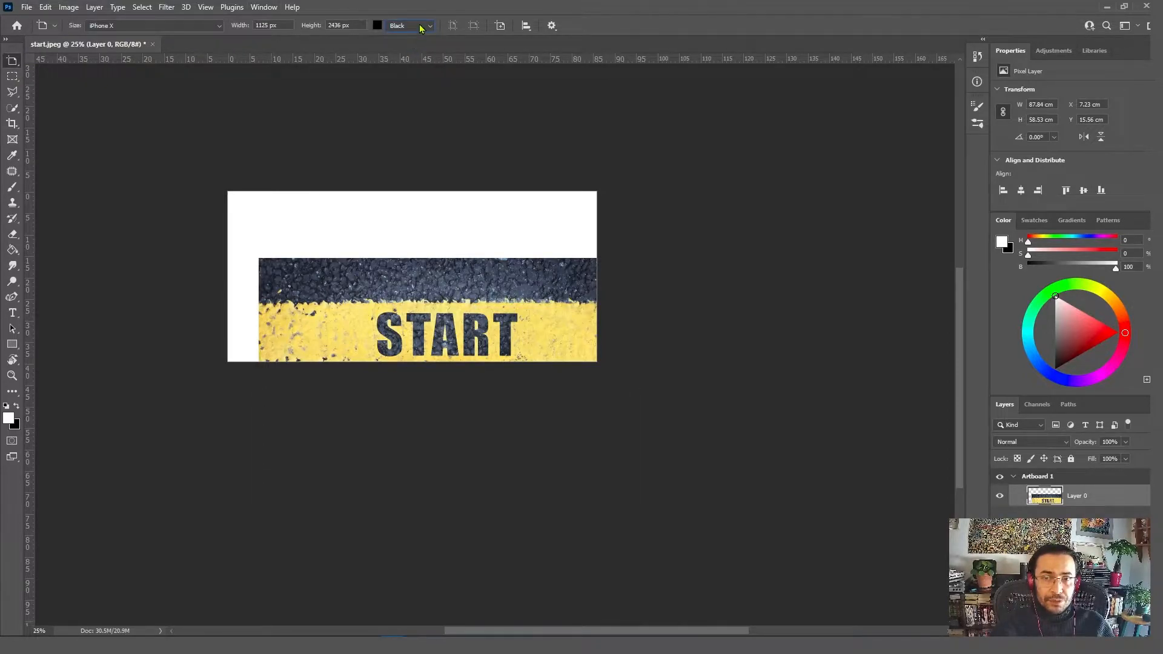
drag(239, 185, 424, 308)
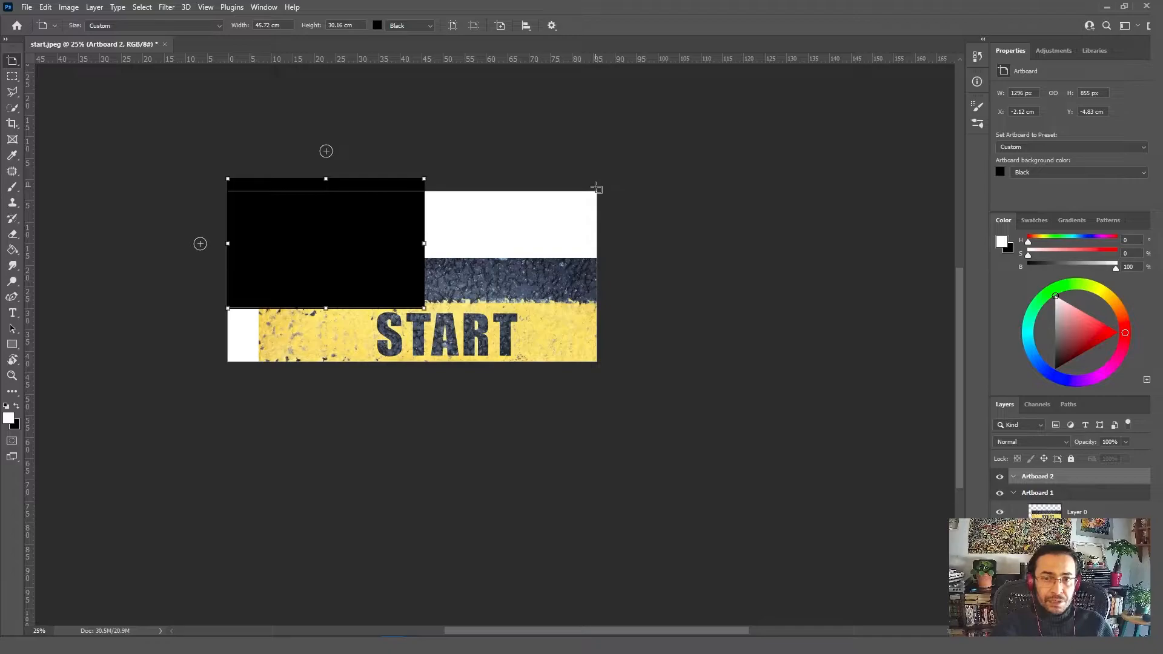
Step: Undo the black artboard and the photo's shift, keeping the photo layer selected
key(v)
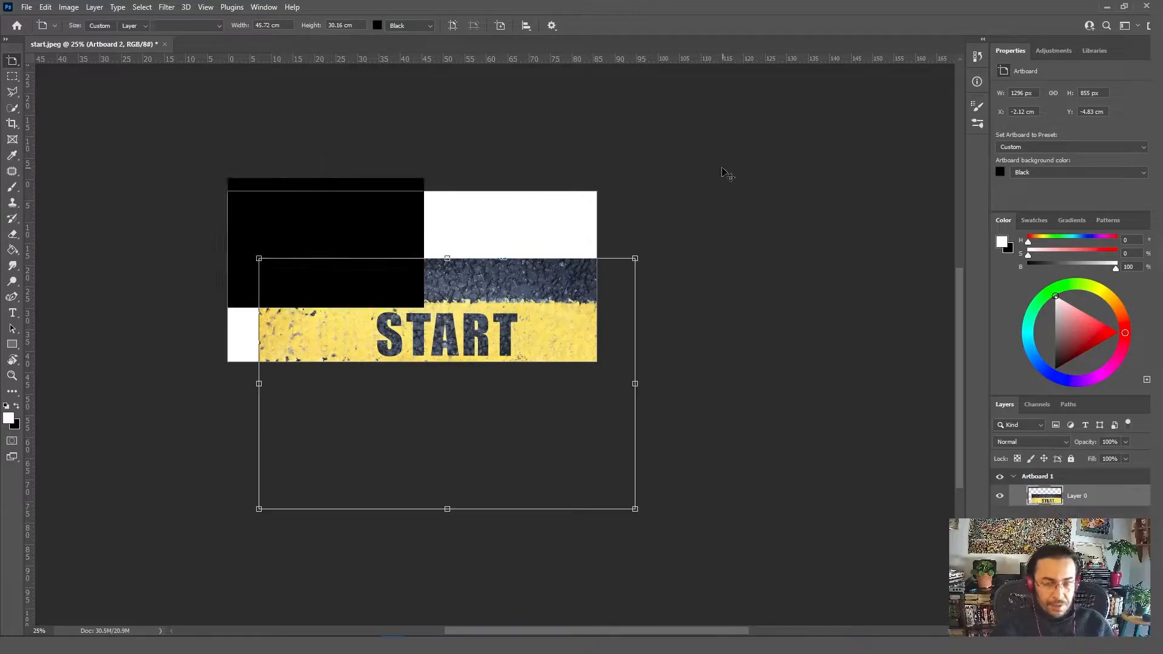
key(ctrl+z)
key(ctrl+z)
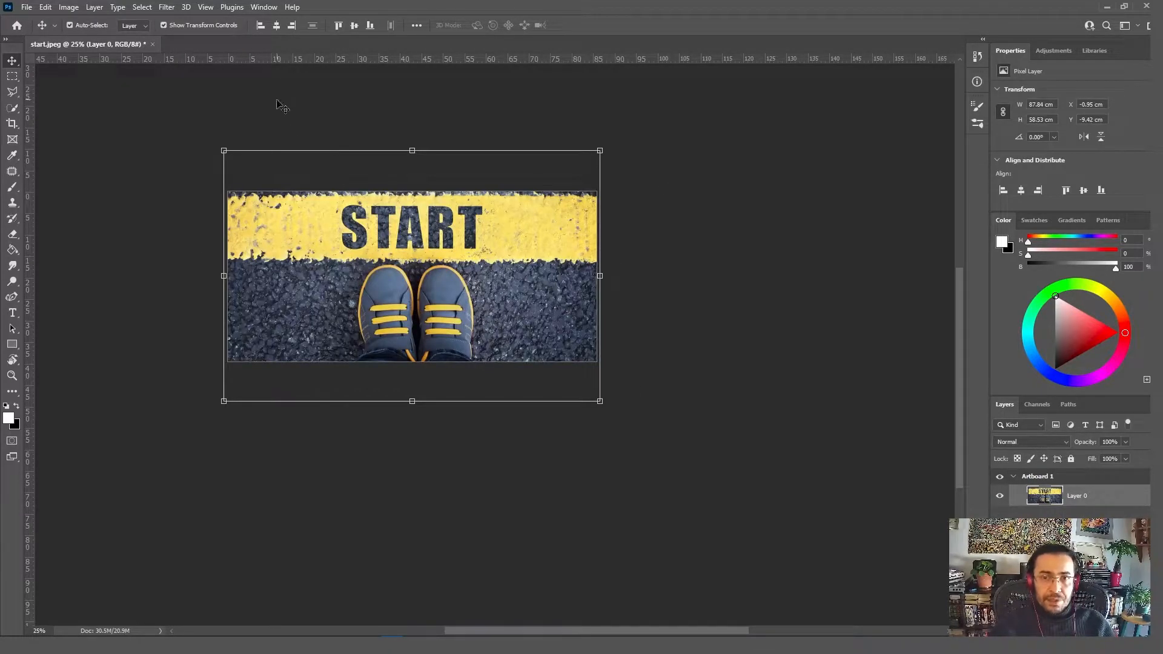
click(280, 106)
click(355, 215)
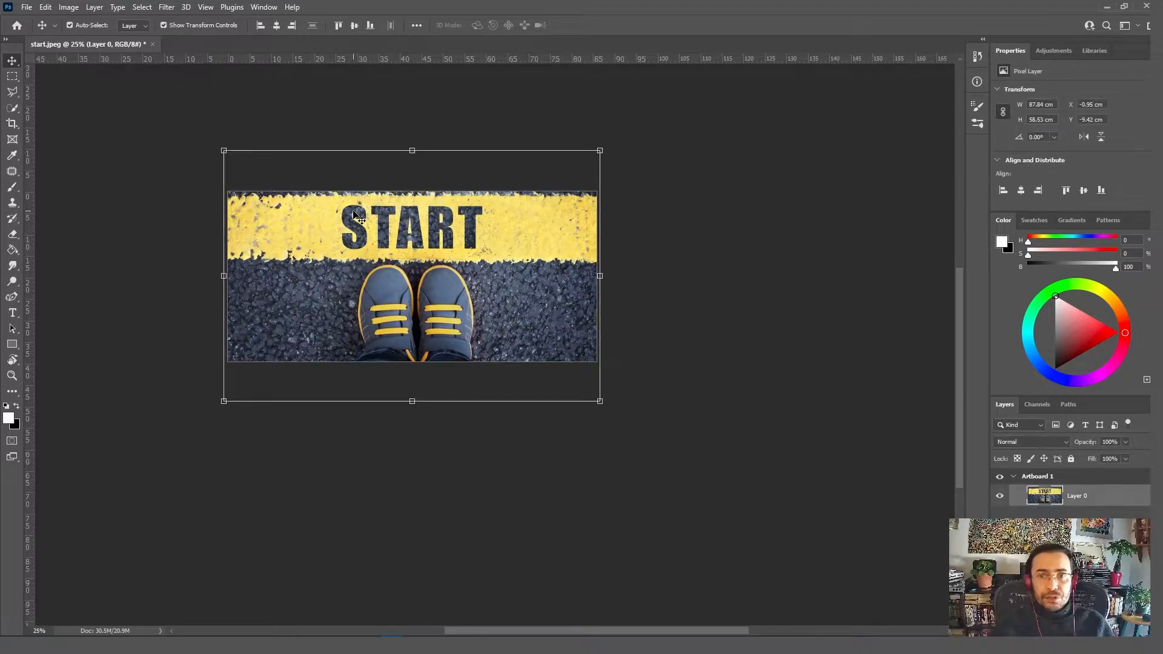
Step: Try adding a blank artboard to the right of the first one, and undo it
key(shift+v)
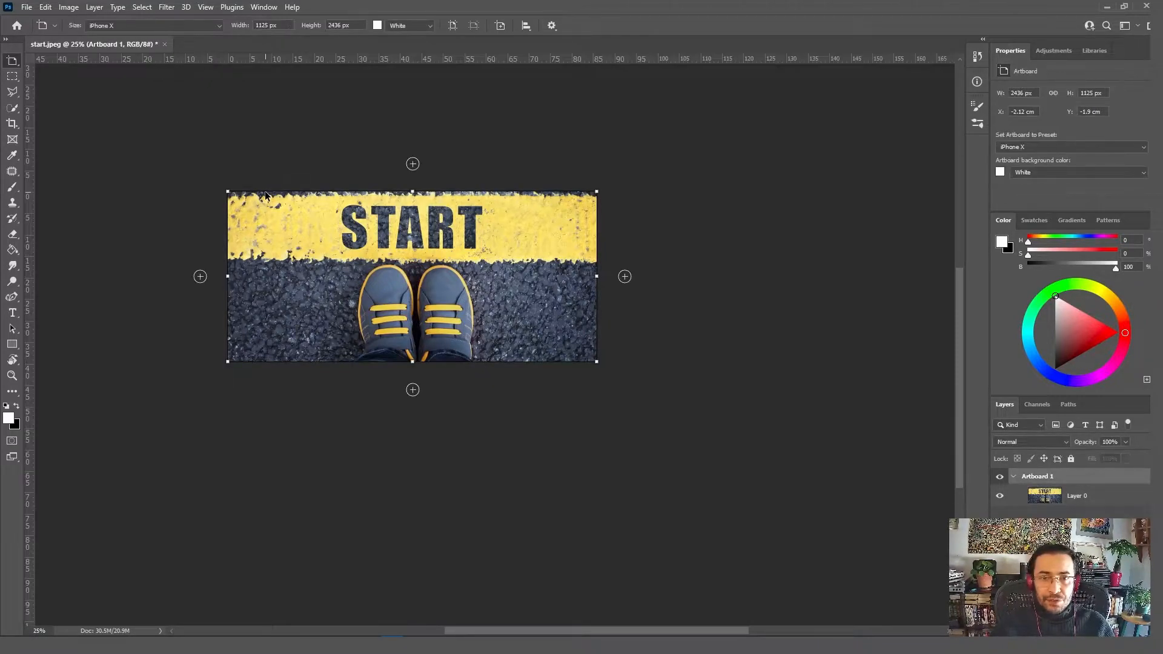
click(624, 276)
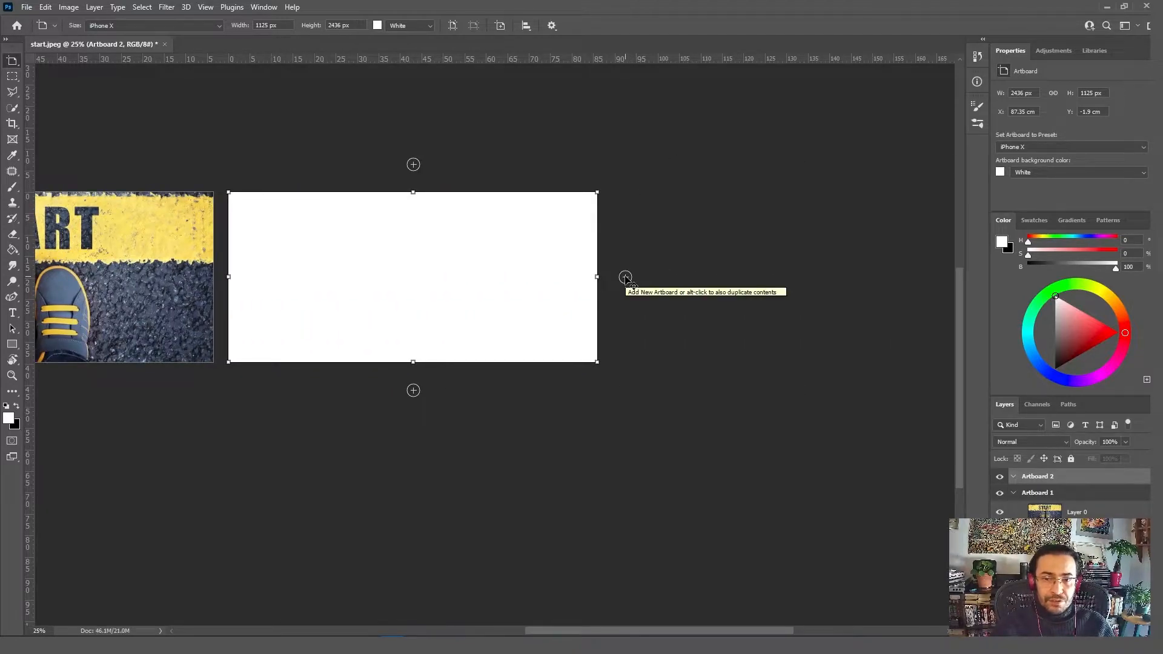
key(ctrl+z)
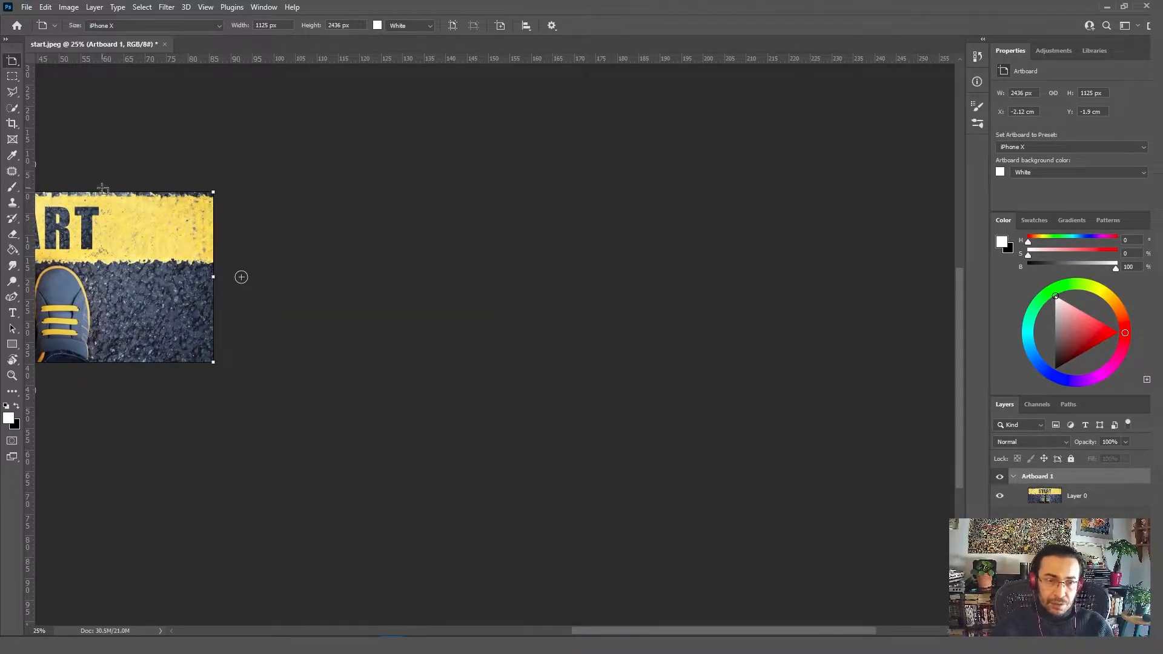
key(h)
drag(359, 340, 715, 371)
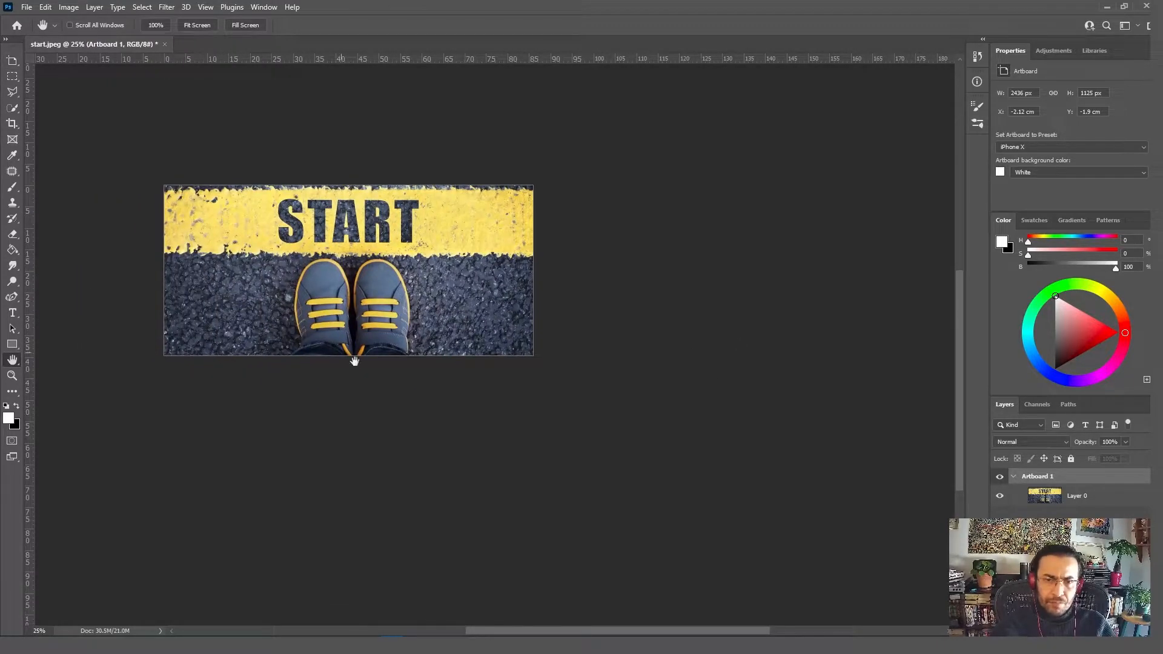
Step: Try adding blank artboards below and beside the existing one, and undo the additions and the Quick Mask mode
key(q)
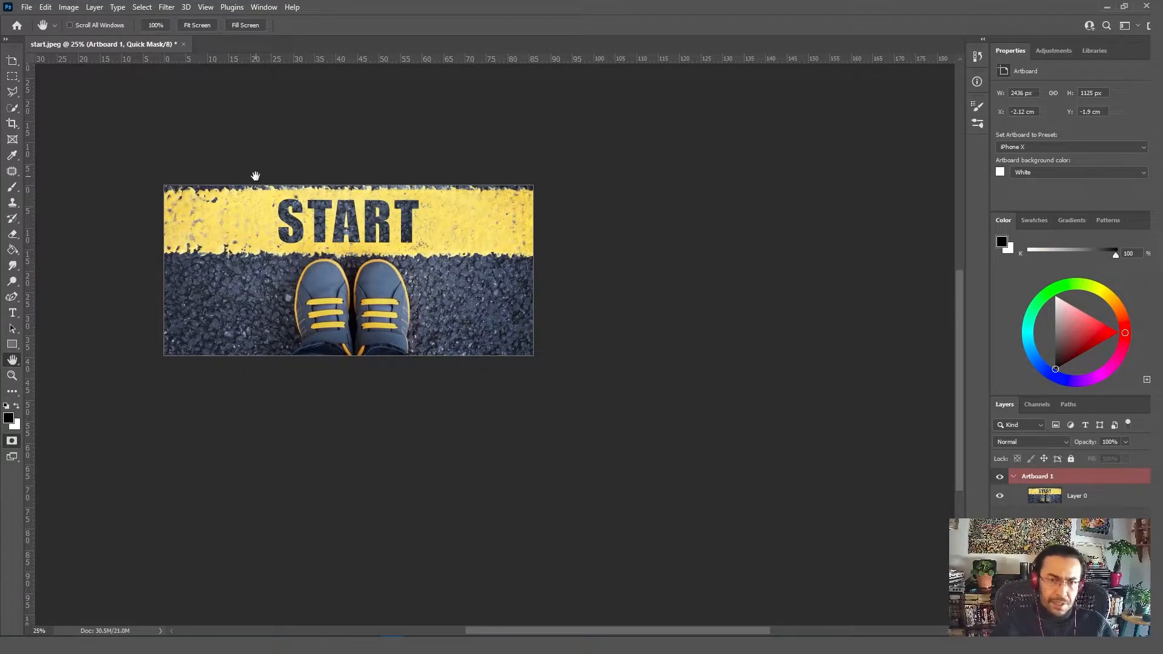
click(12, 62)
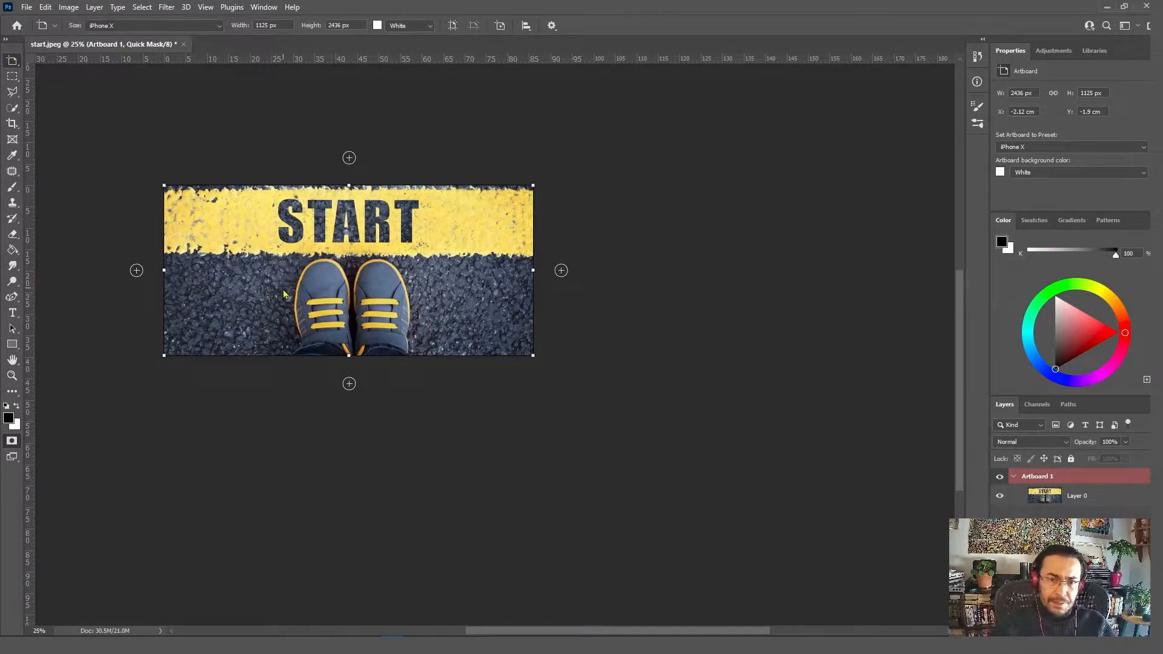
click(349, 383)
click(562, 272)
key(ctrl+z)
key(ctrl+z)
key(ctrl+z)
key(h)
drag(239, 273, 660, 522)
Step: Duplicate Artboard 1 with its photo as "Artboard 2", and add a duplicate of Artboard 2 with its contents to its right
key(v)
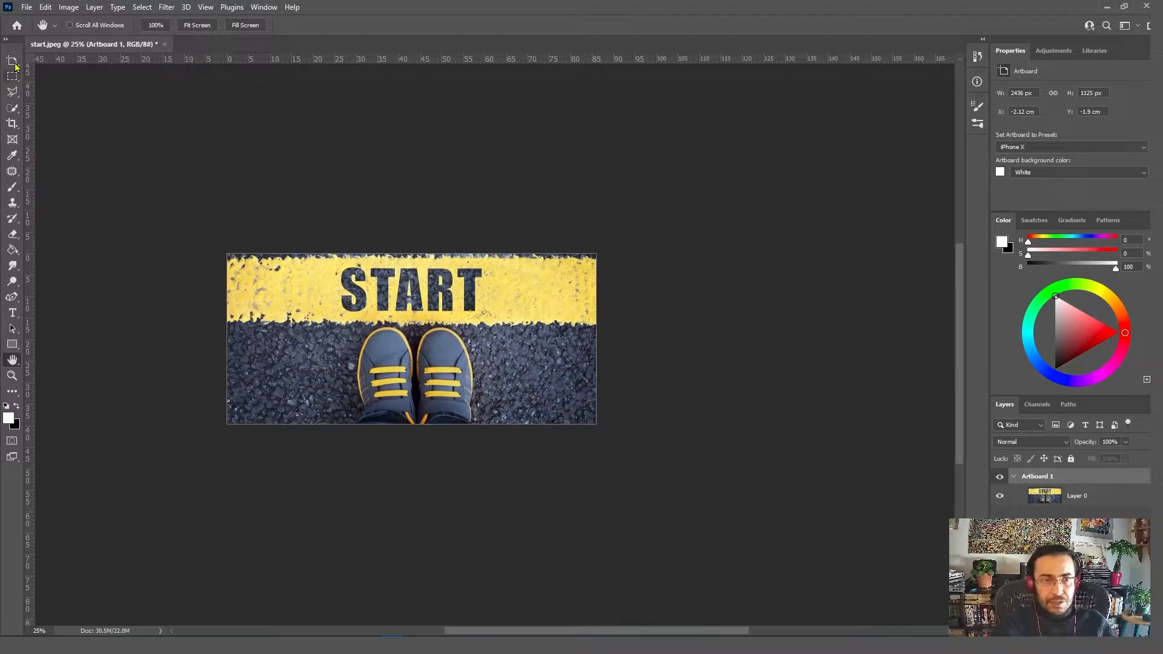
right_click(1063, 478)
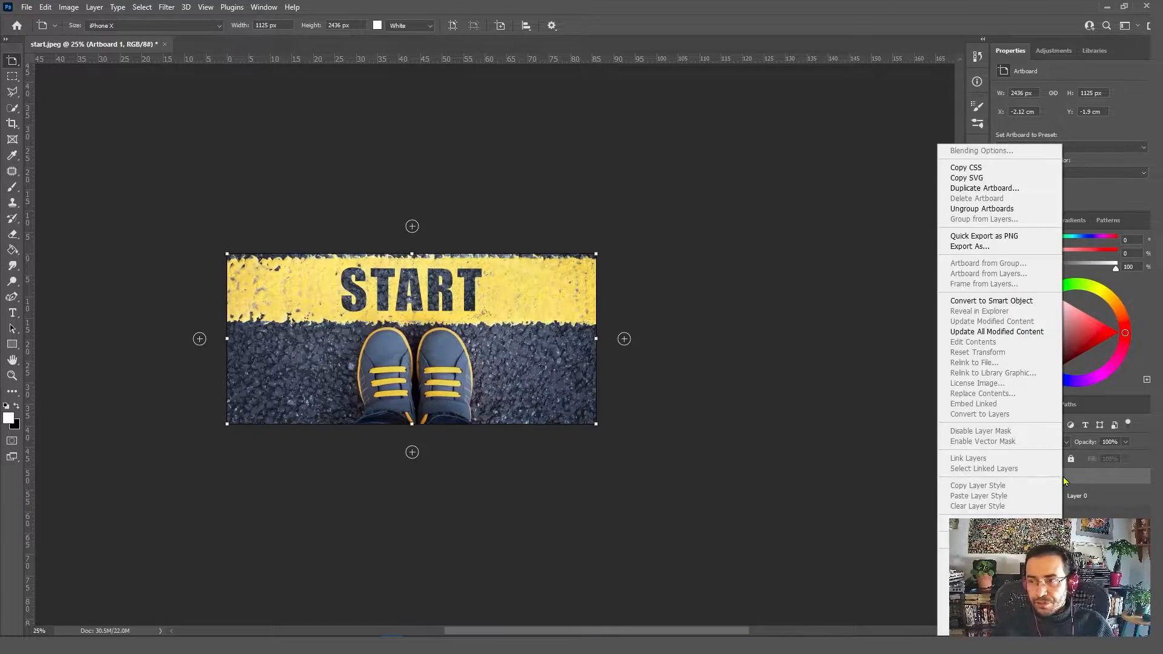
click(972, 189)
drag(536, 208, 632, 231)
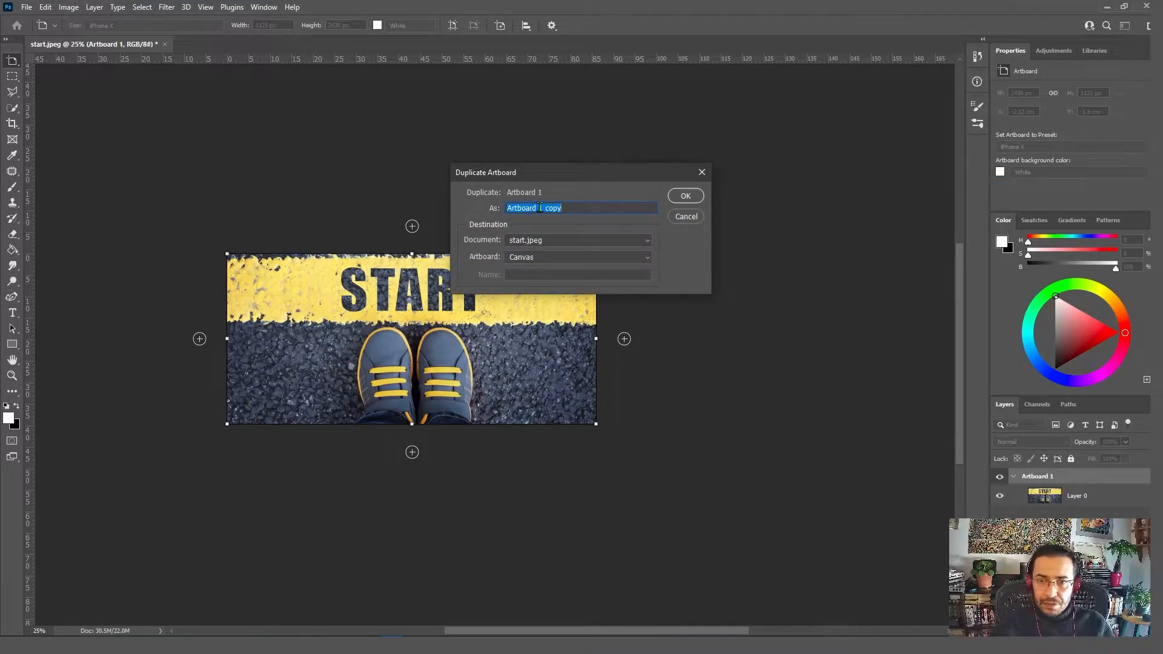
text(2)
key(Return)
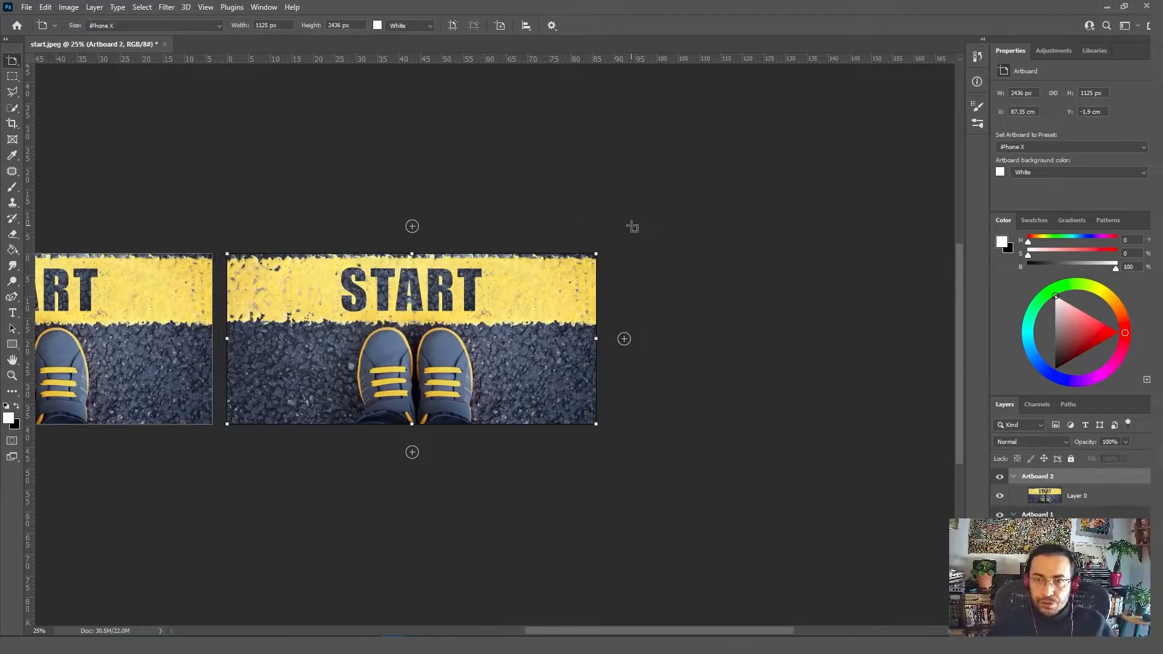
alt+click(625, 339)
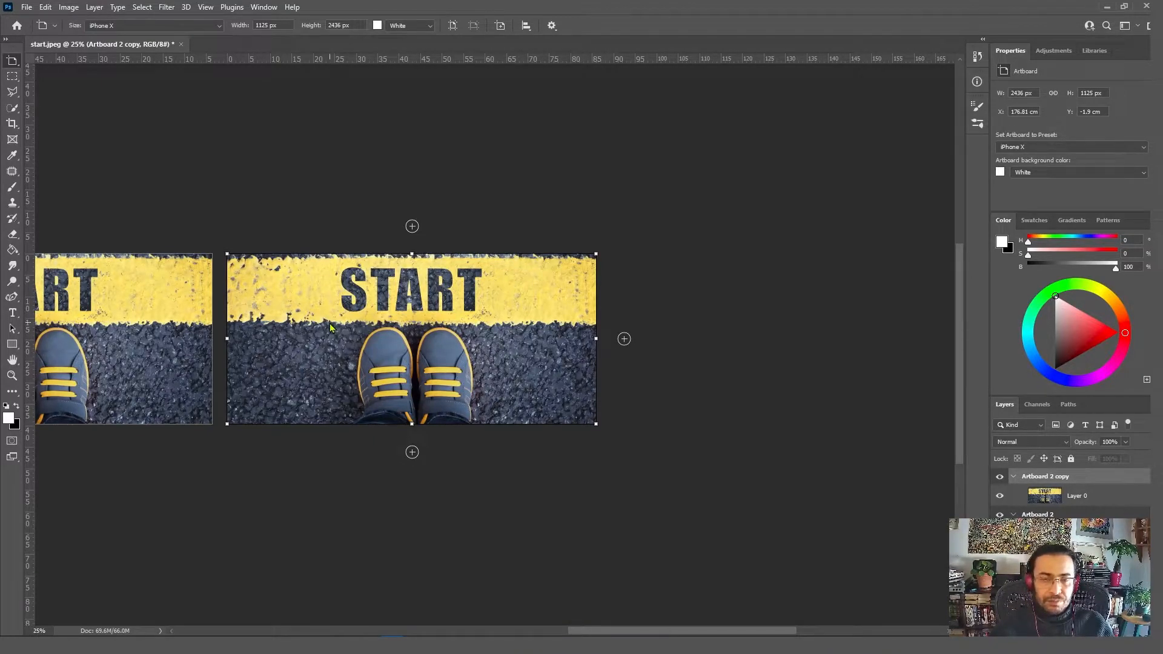
Step: Try adding a blank artboard below the third one, and undo it
click(412, 452)
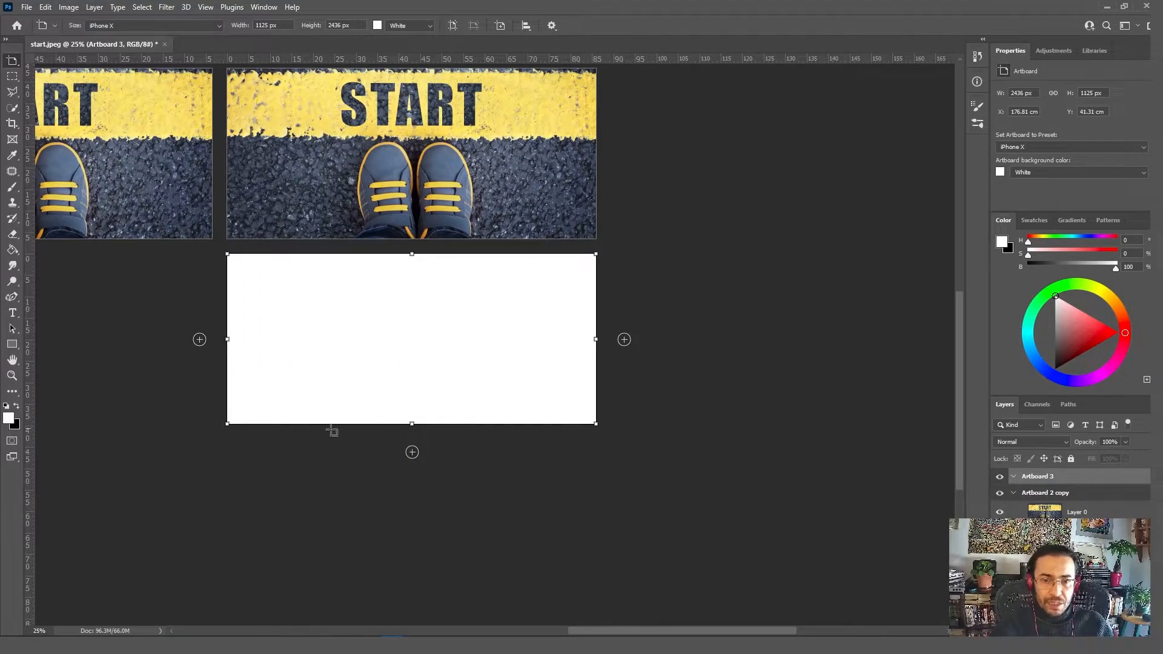
key(ctrl+z)
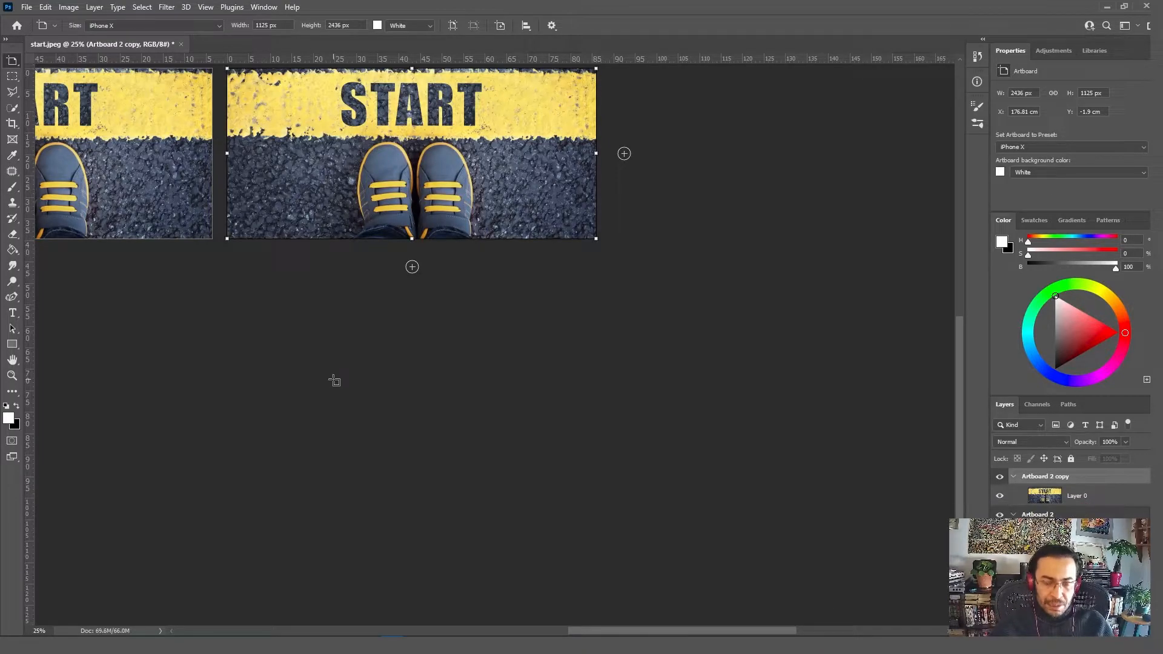
Step: Enlarge the middle artboard's photo to about 218 × 145 cm and reposition it so the START lettering fills the artboard
key(z)
click(364, 28)
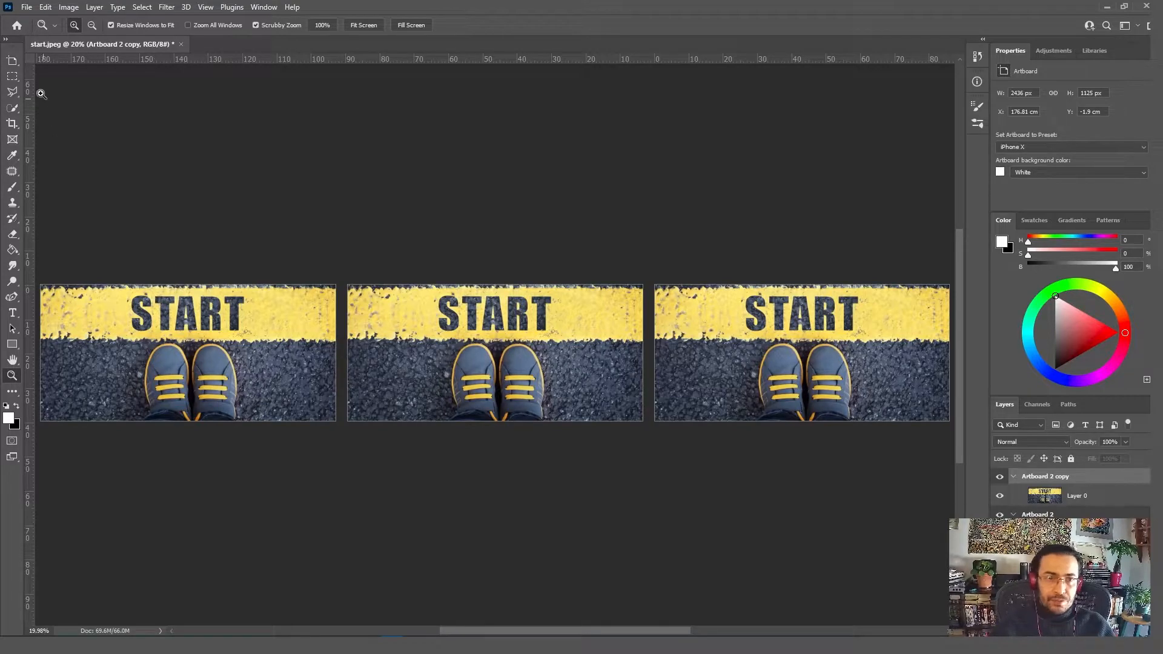
click(425, 346)
click(12, 61)
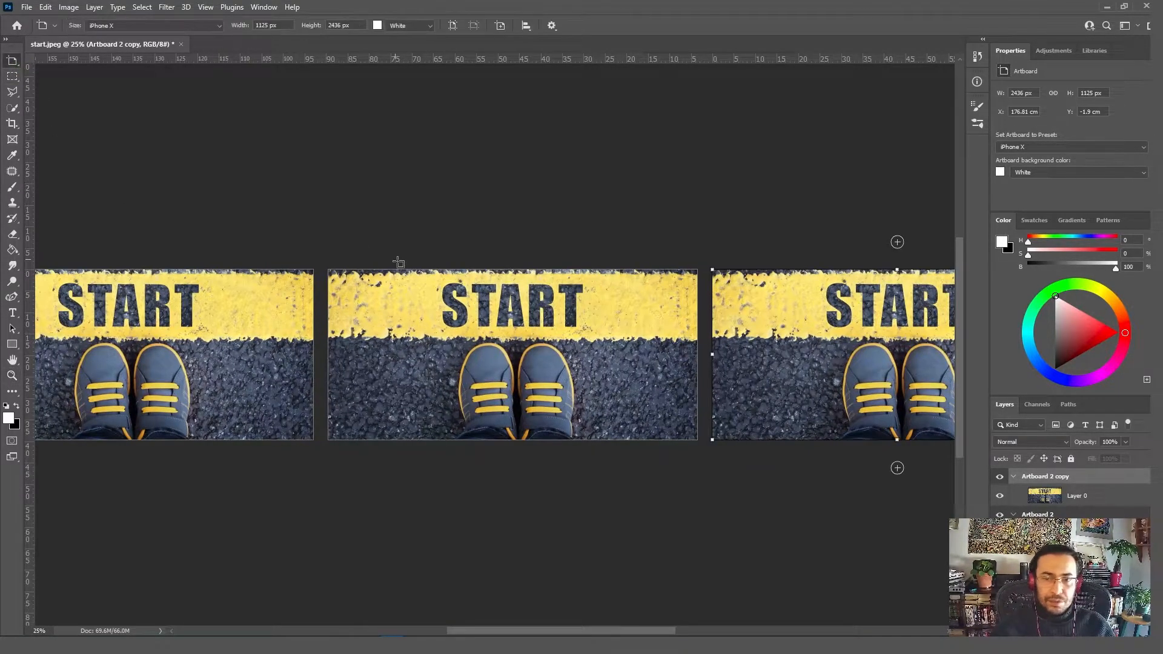
click(427, 272)
key(v)
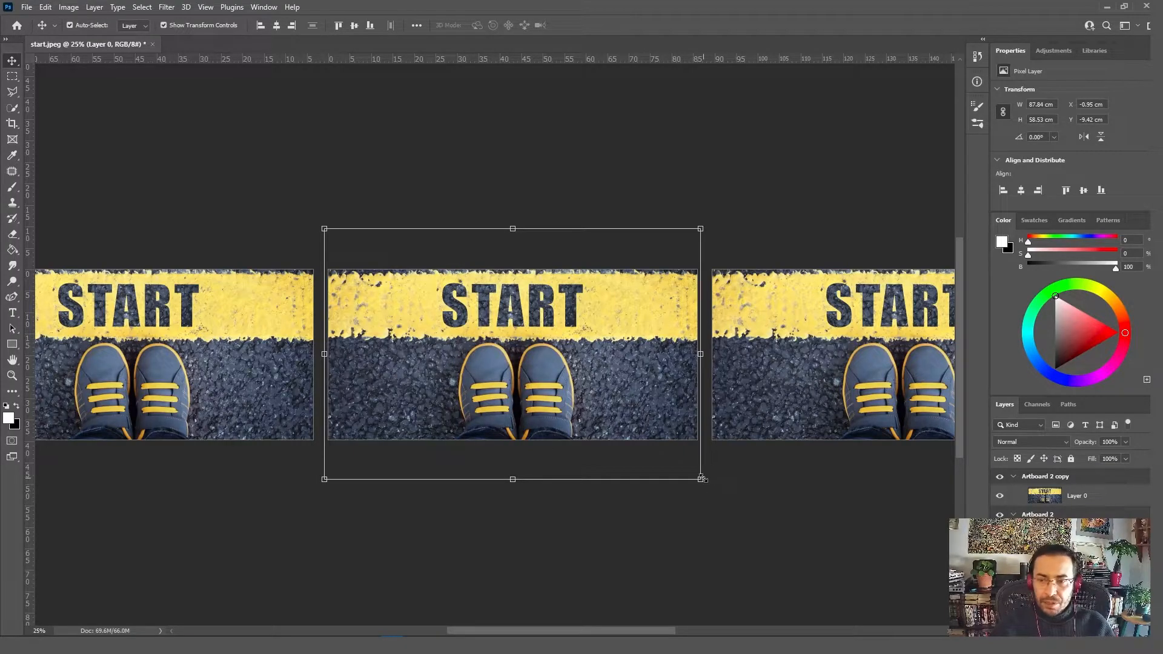
drag(701, 479, 797, 544)
drag(579, 288, 519, 404)
drag(770, 264, 825, 253)
mouse_move(509, 364)
mouse_down()
mouse_move(533, 372)
mouse_move(530, 363)
mouse_up()
drag(831, 228, 900, 192)
drag(489, 370, 493, 388)
drag(898, 203, 940, 151)
drag(464, 348, 460, 357)
key(Return)
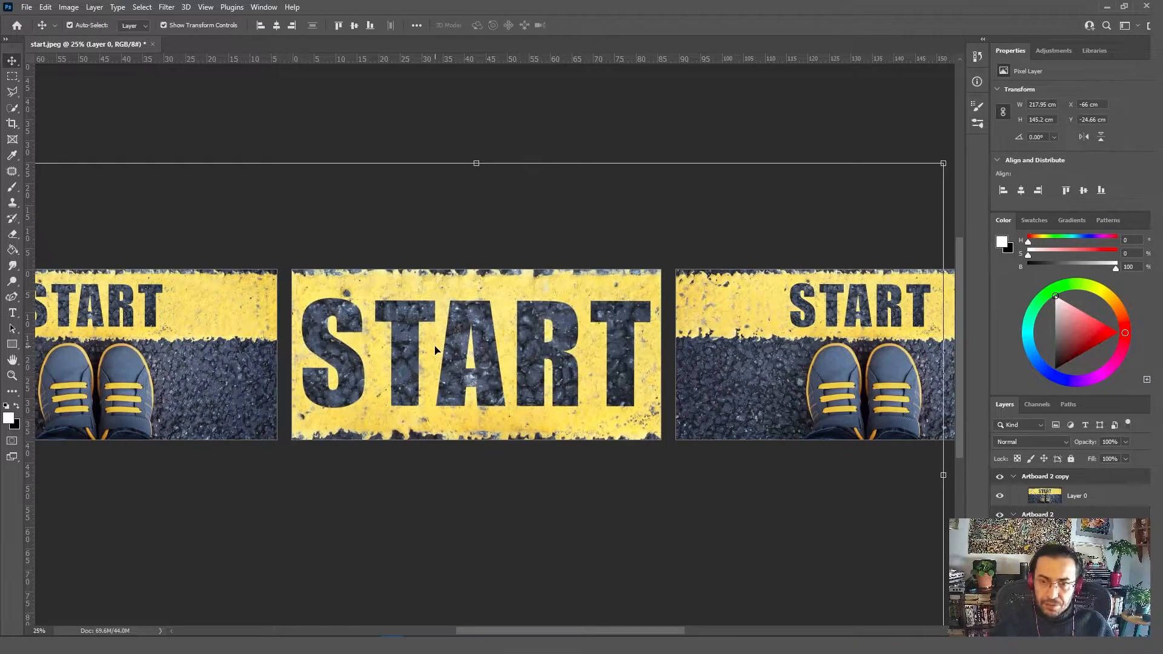
Step: Extend the third artboard above and below to about 2436 × 1659 px so it frames its entire photo
key(z)
alt+click(488, 419)
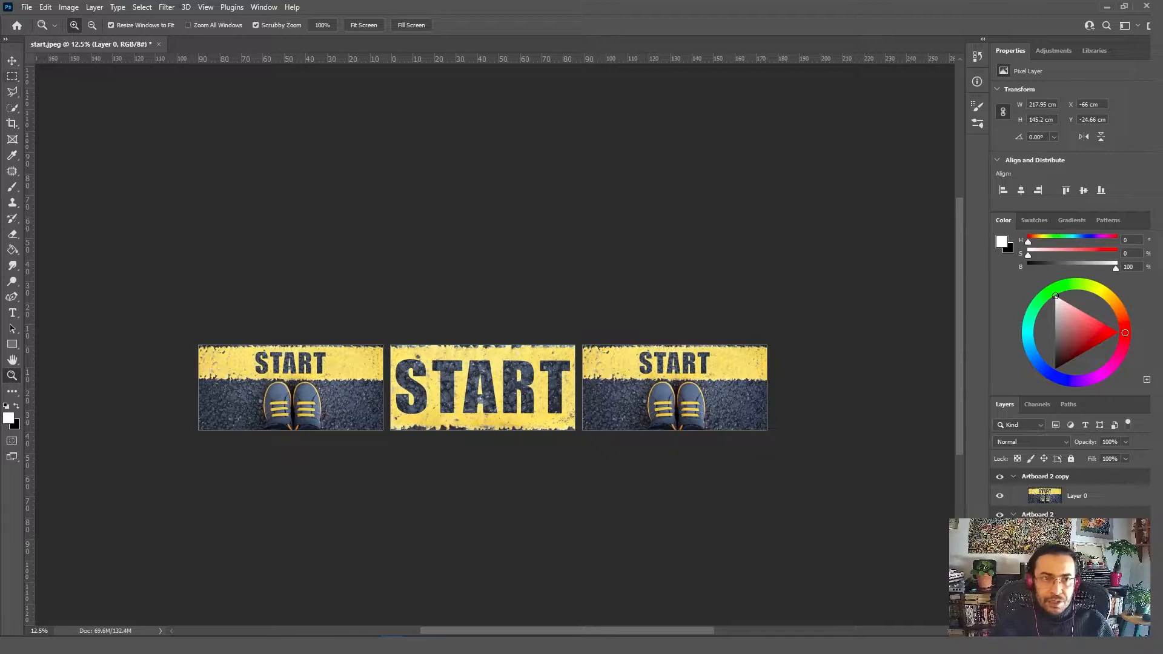
click(13, 61)
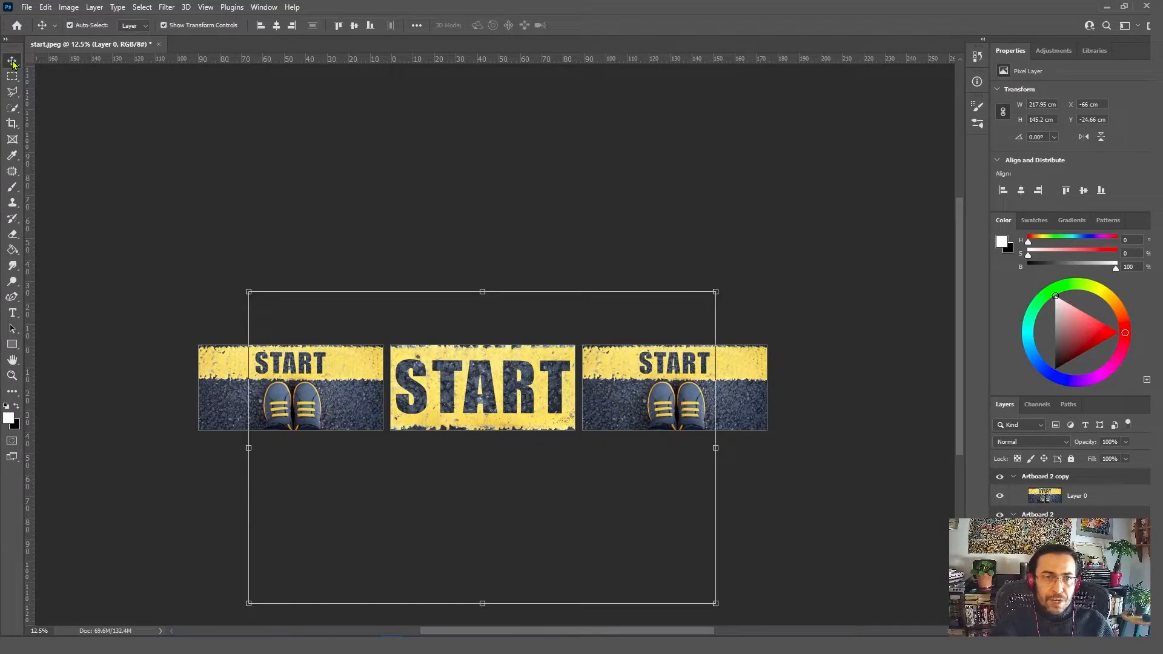
click(755, 392)
click(679, 346)
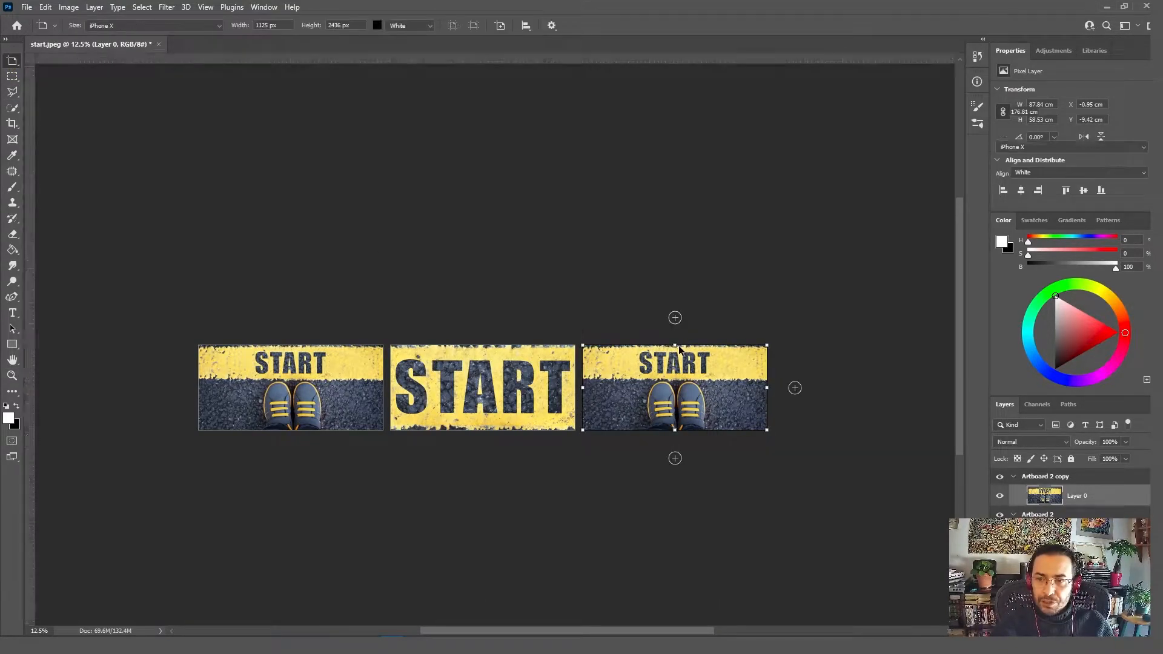
drag(677, 345, 681, 292)
mouse_move(674, 430)
mouse_down()
mouse_move(675, 492)
mouse_move(675, 450)
mouse_up()
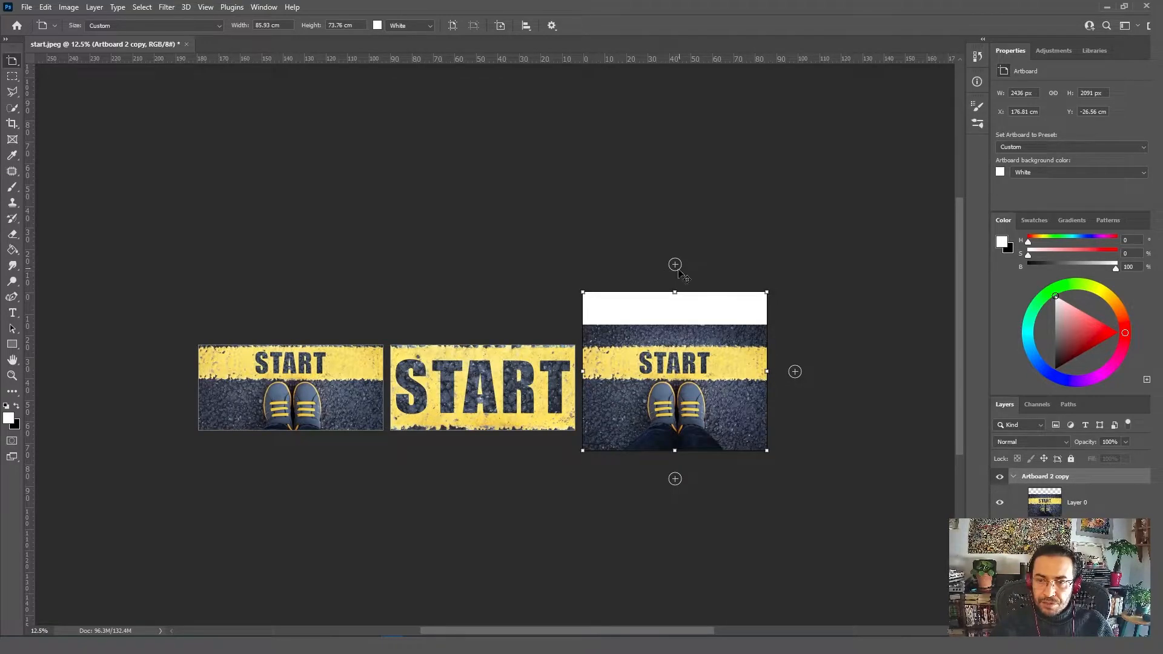
drag(675, 293, 675, 325)
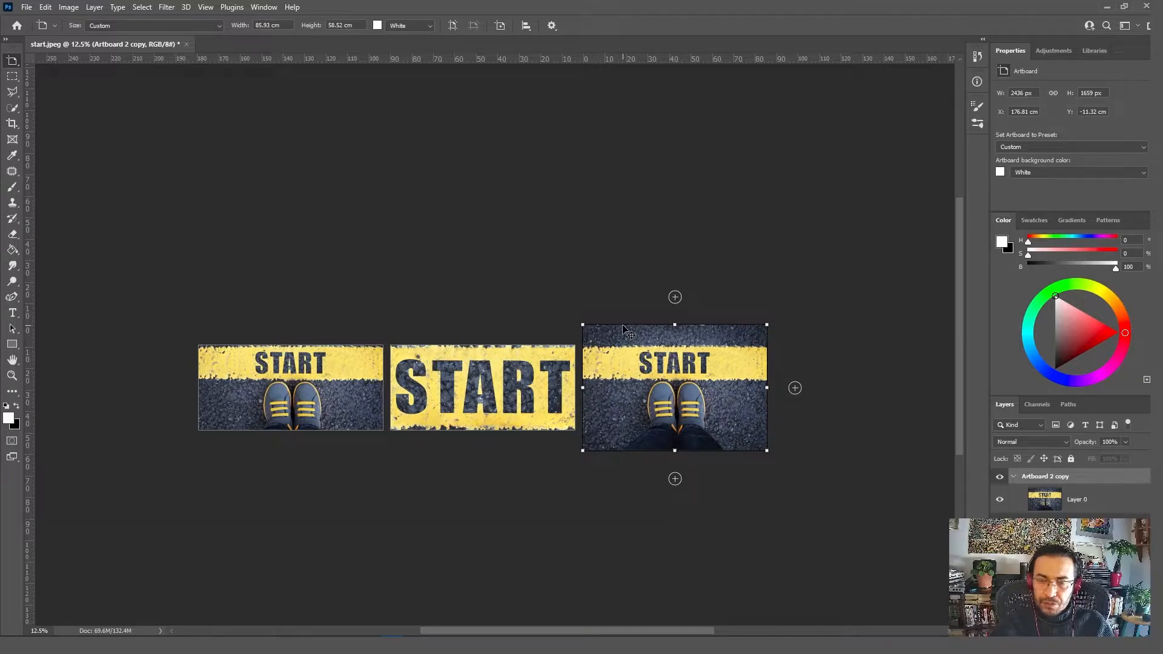
Step: Move the enlarged artboard directly below the close-up START artboard, at about X 87.35 cm and Y 43.11 cm
drag(624, 340, 431, 440)
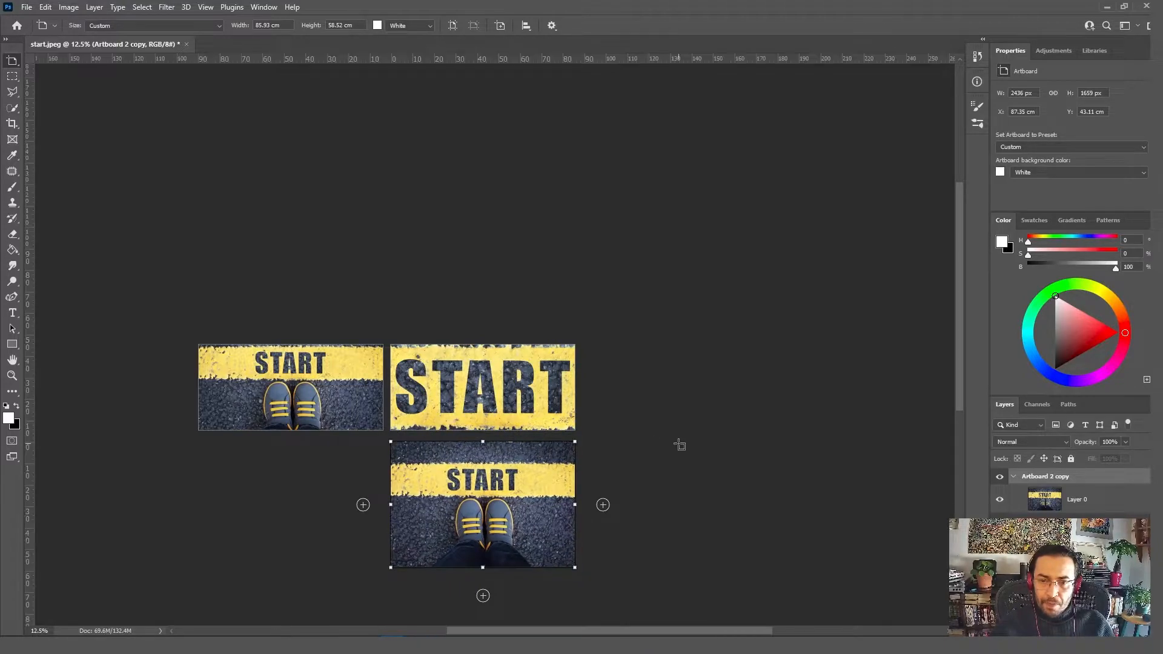
scroll(678, 445, down, 3)
scroll(678, 445, up, 7)
scroll(680, 445, up, 1)
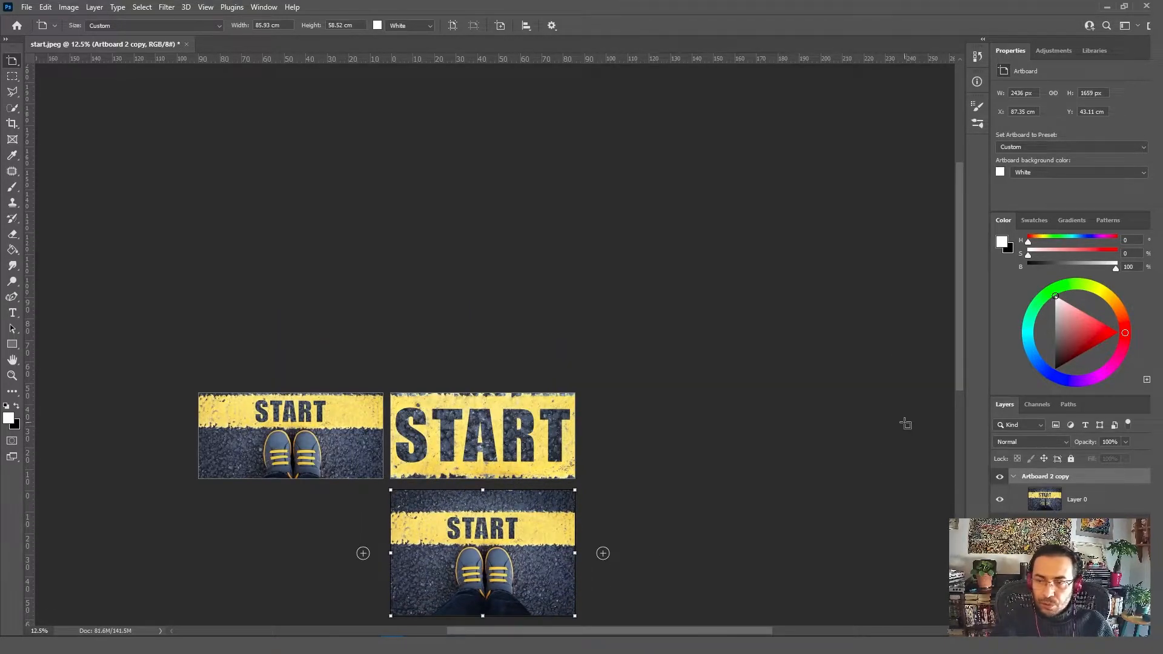
drag(965, 358, 965, 429)
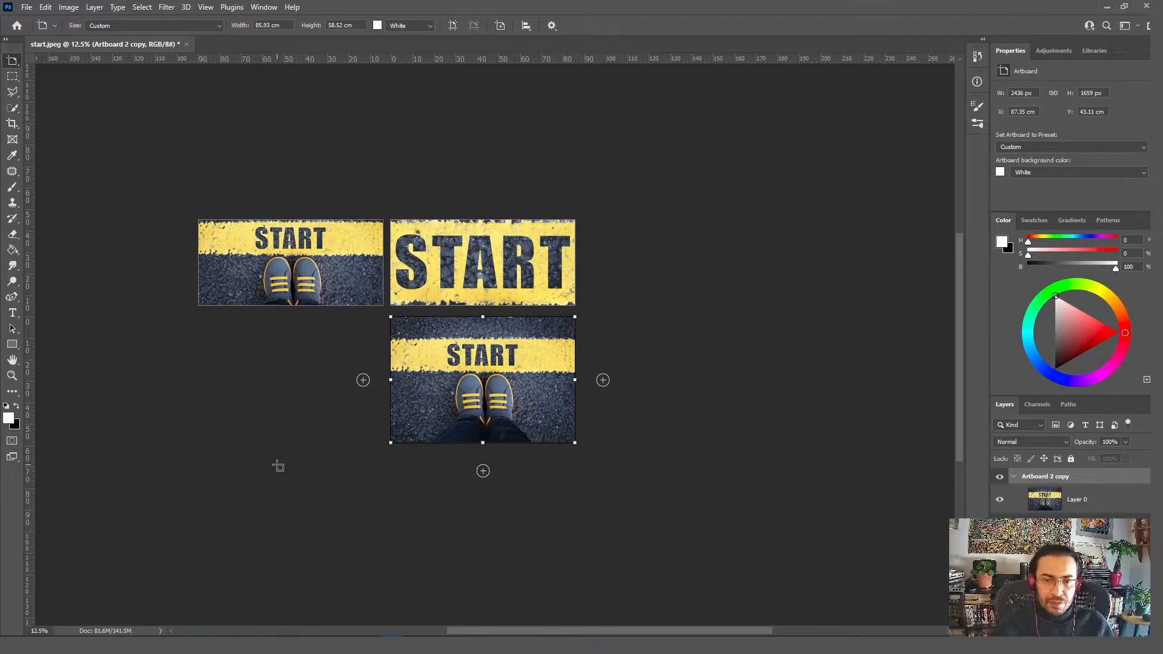
Step: Add a duplicate with its contents to the left of the enlarged artboard, and another duplicate below that one
alt+click(363, 380)
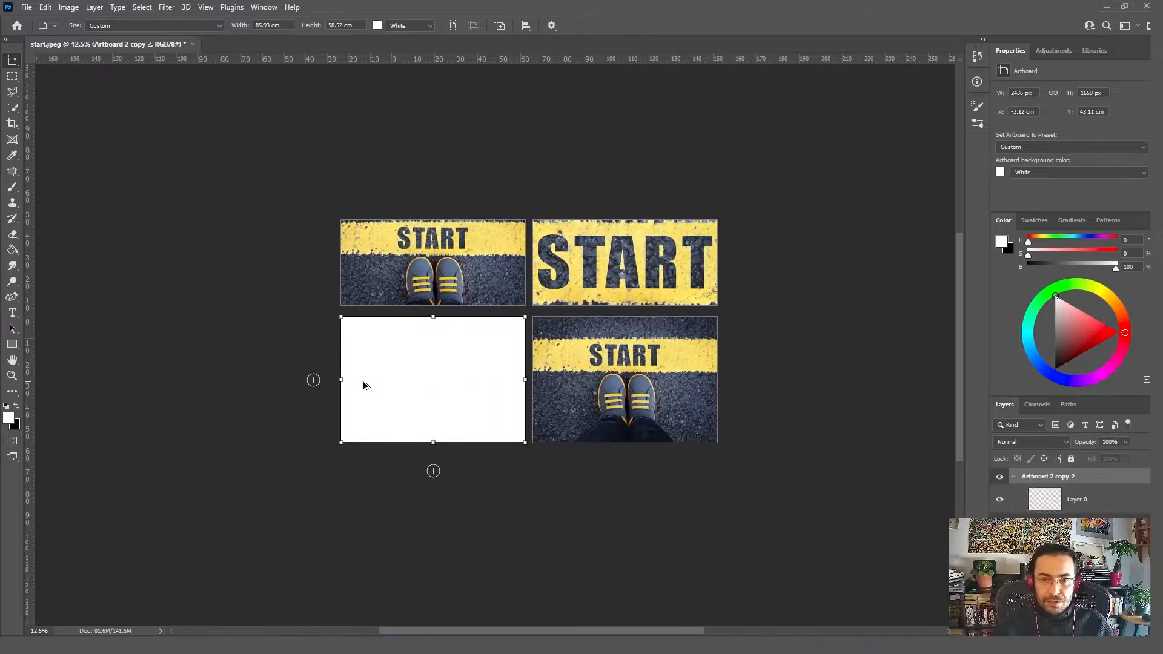
alt+click(483, 471)
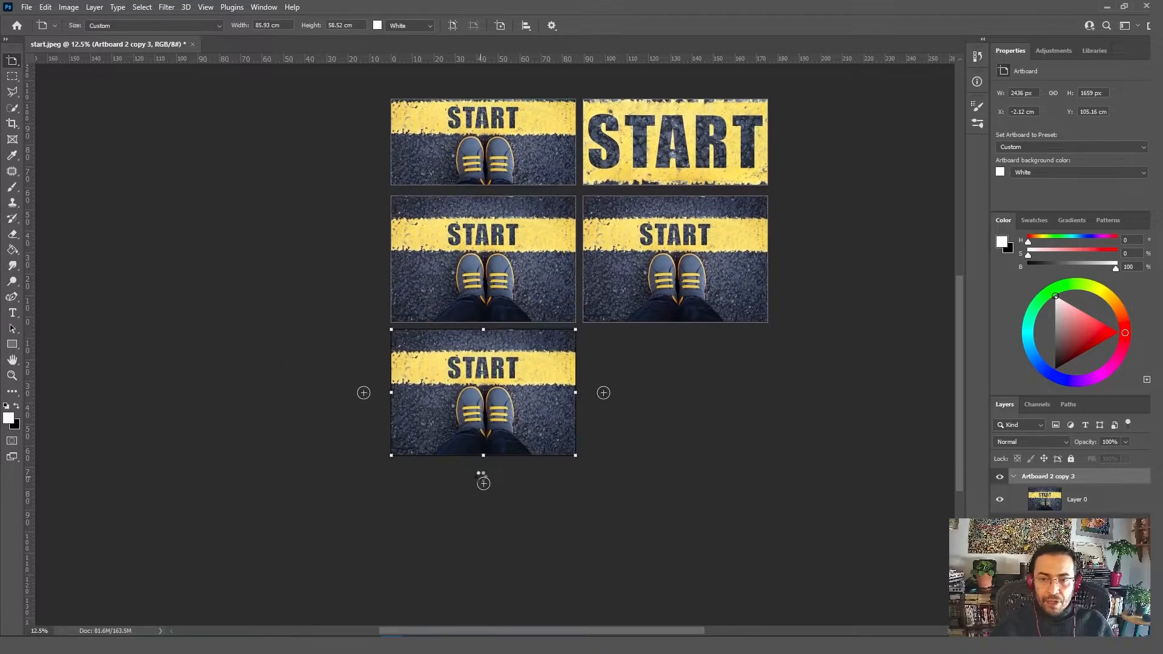
Step: Trim the lowest artboard from above to about 924 px high, framing the shoes, and move it up under the artboard above
drag(485, 315, 483, 372)
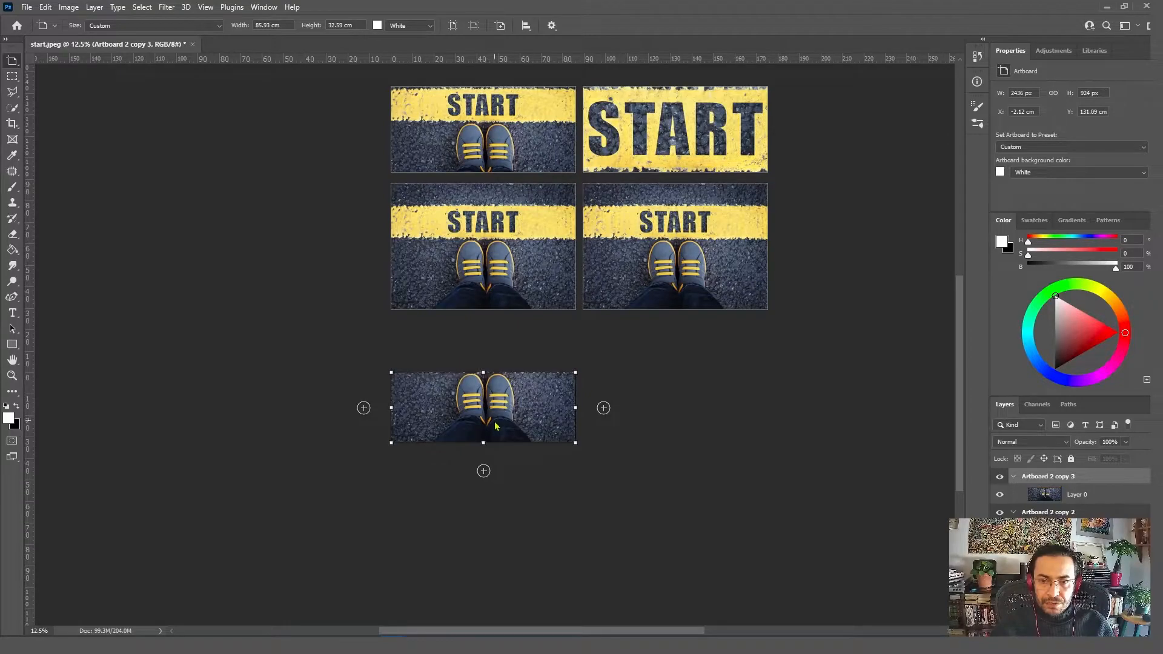
key(v)
click(479, 405)
key(shift+v)
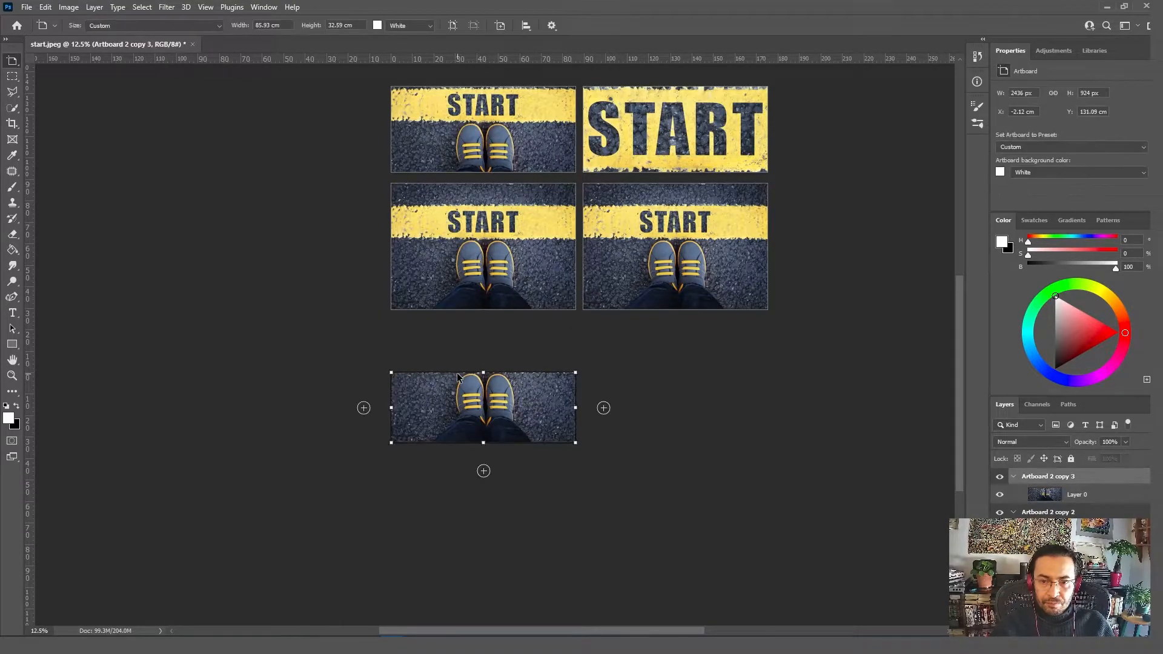
drag(457, 376, 459, 320)
key(v)
click(458, 288)
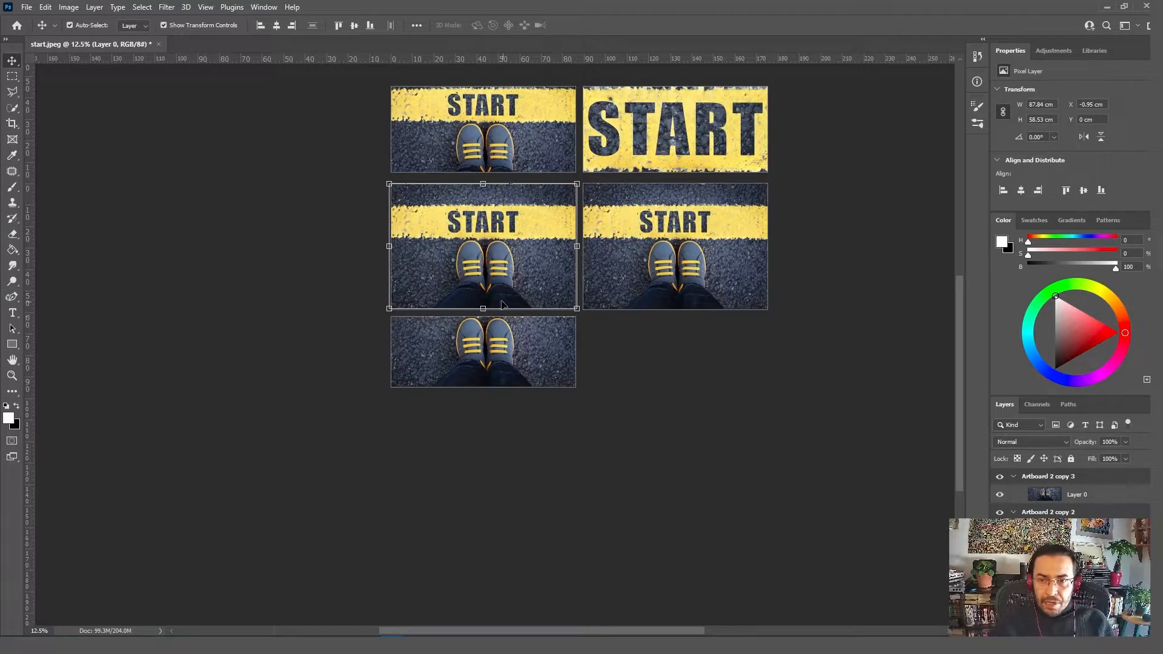
drag(483, 309, 483, 294)
key(ctrl+z)
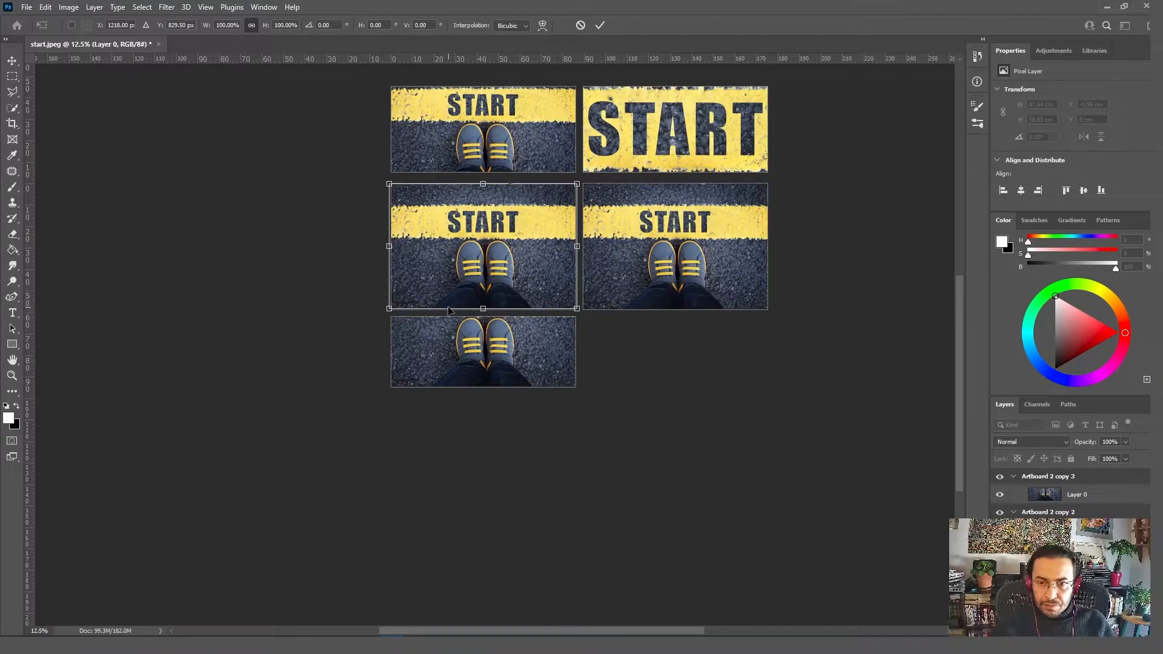
drag(482, 308, 483, 291)
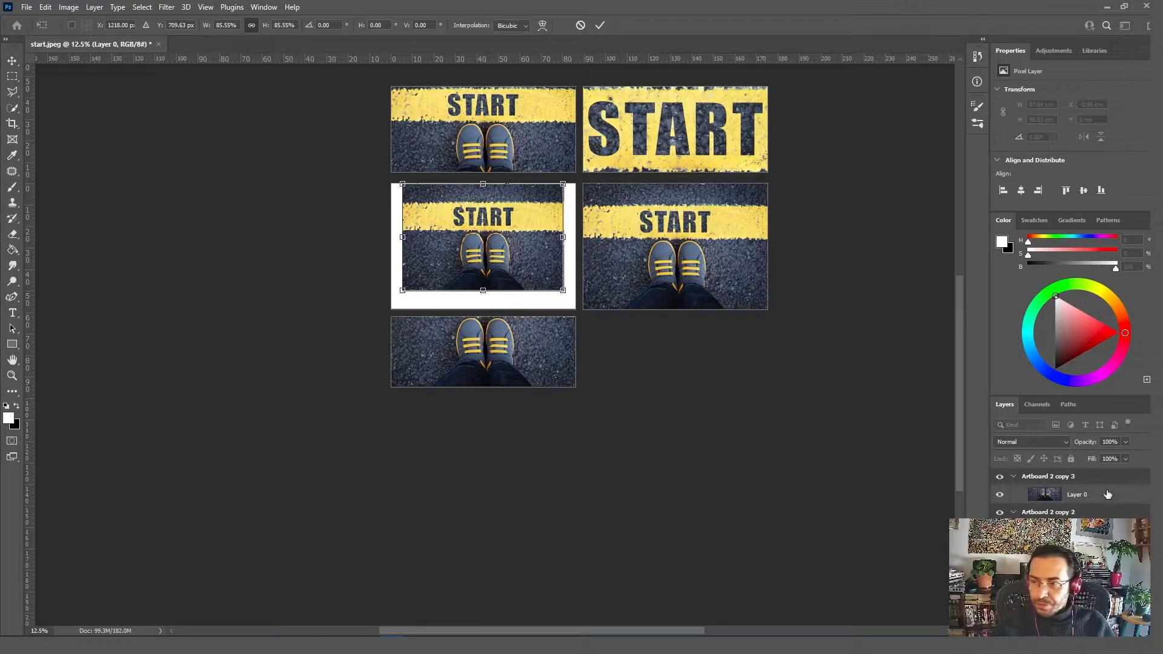
click(500, 303)
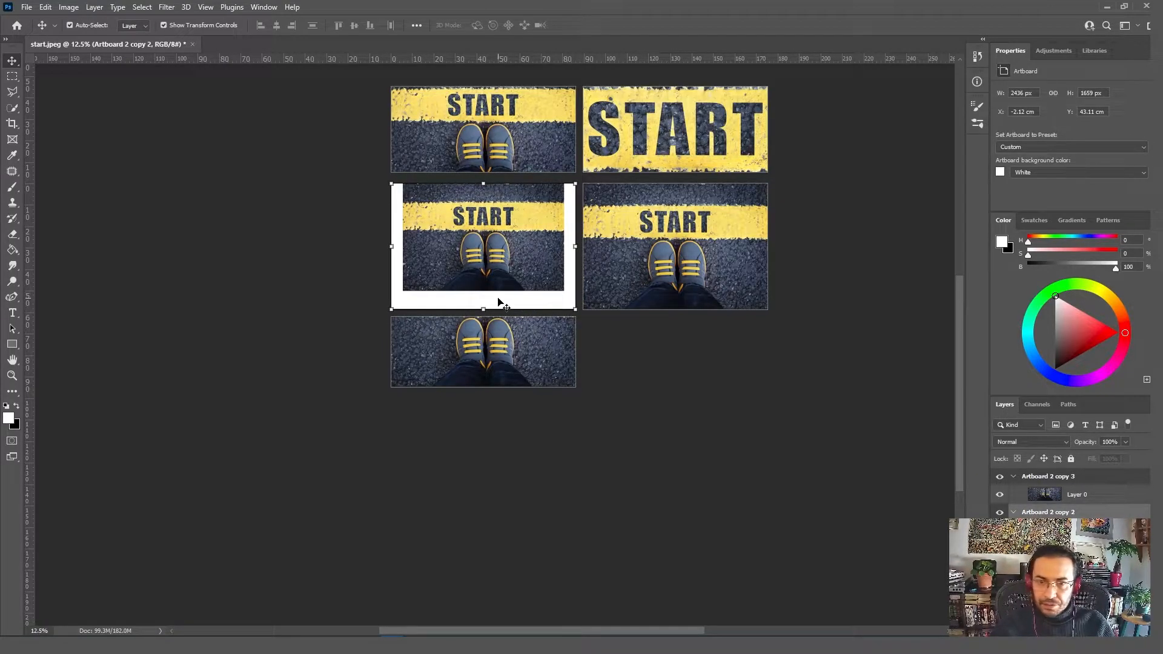
key(ctrl+z)
Step: Trim the second-row artboard above the shoes-only one to about 43.3 cm high, align it with its row, and close the gap below
key(ctrl+t)
drag(484, 309, 483, 294)
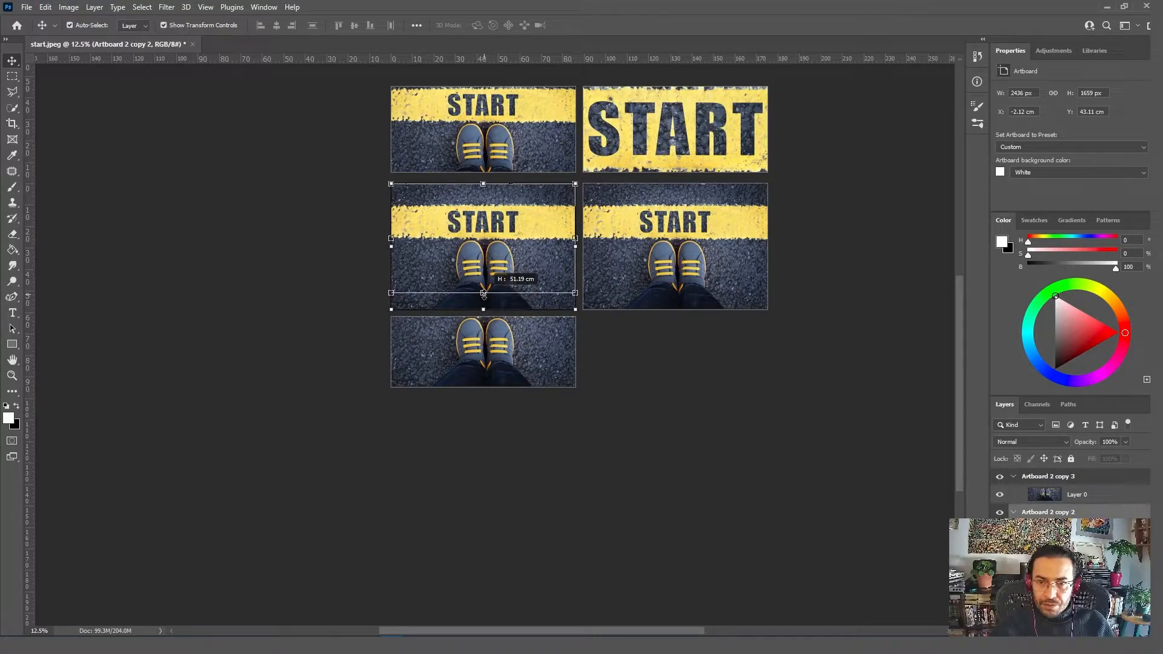
drag(483, 294, 484, 294)
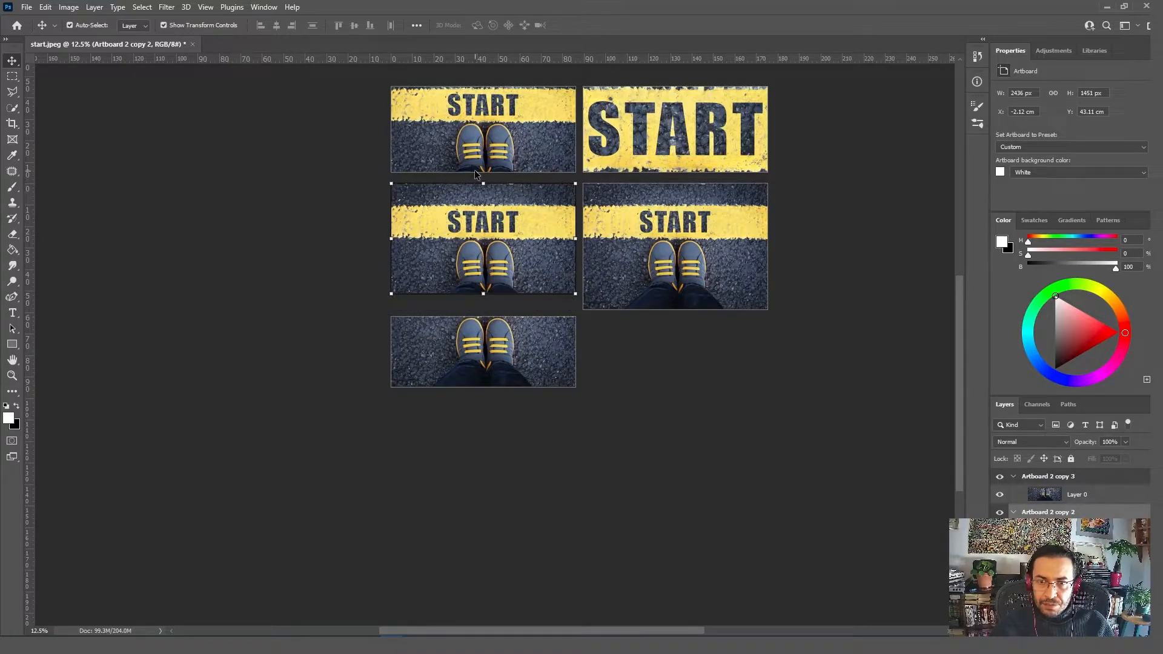
drag(484, 183, 482, 200)
drag(469, 239, 456, 188)
key(ctrl+z)
key(shift+v)
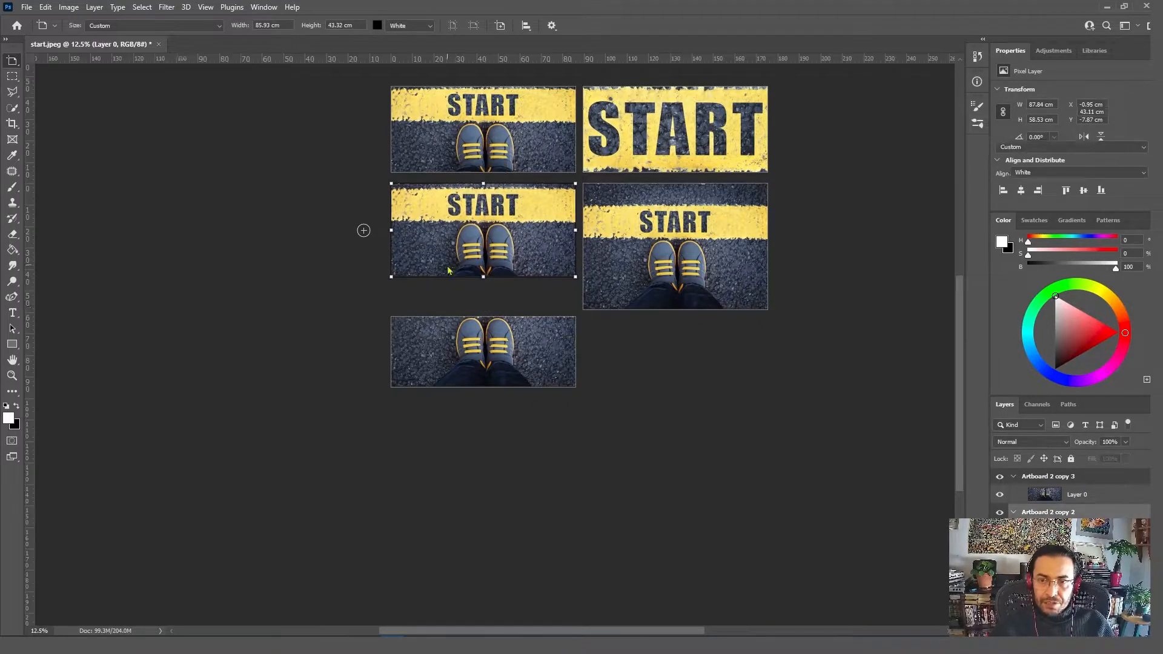
drag(437, 316, 436, 289)
Step: Select the photos across all the artboards and fit the whole five-artboard layout in view
key(shift+v)
drag(539, 452, 176, 122)
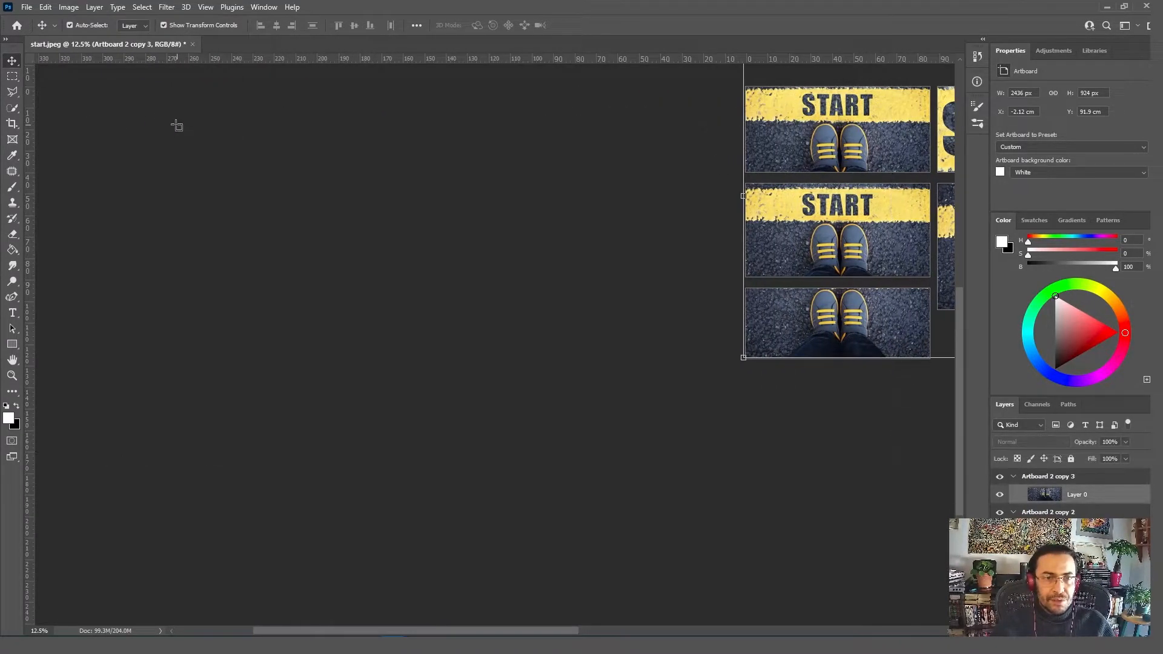
click(13, 76)
key(z)
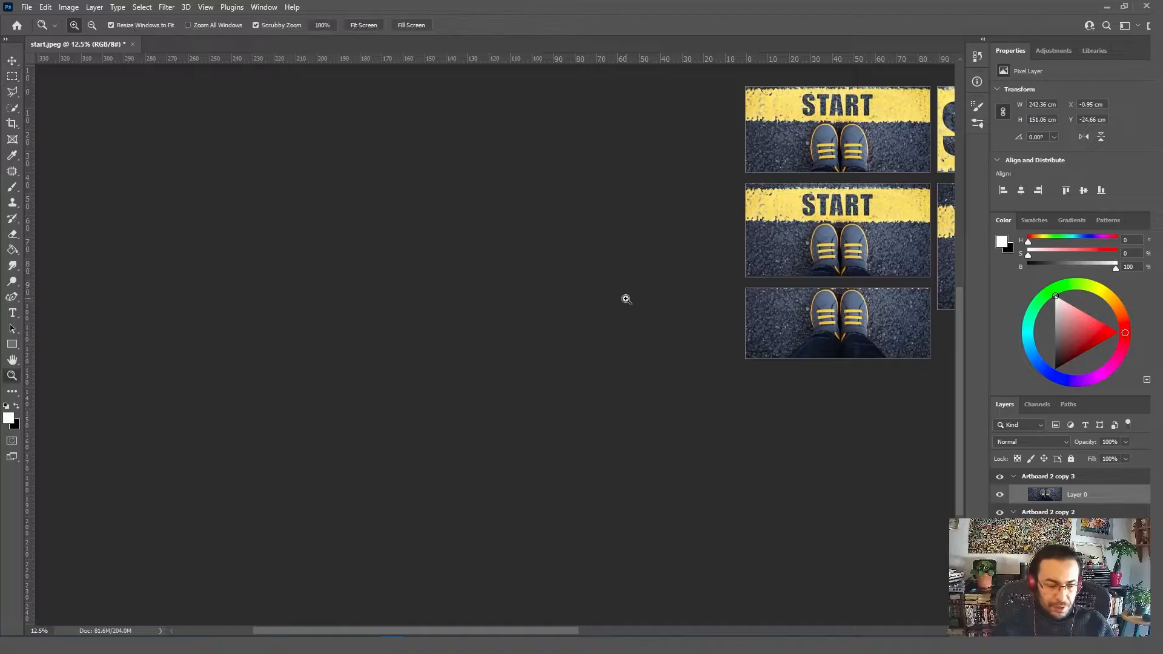
click(365, 25)
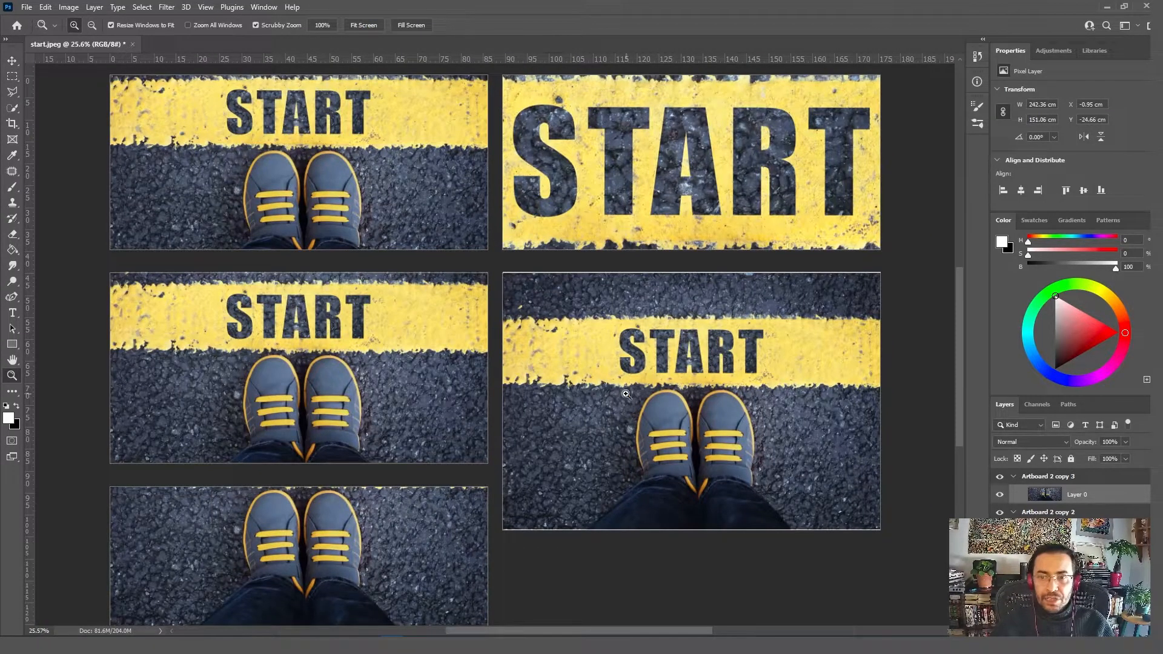
alt+click(618, 387)
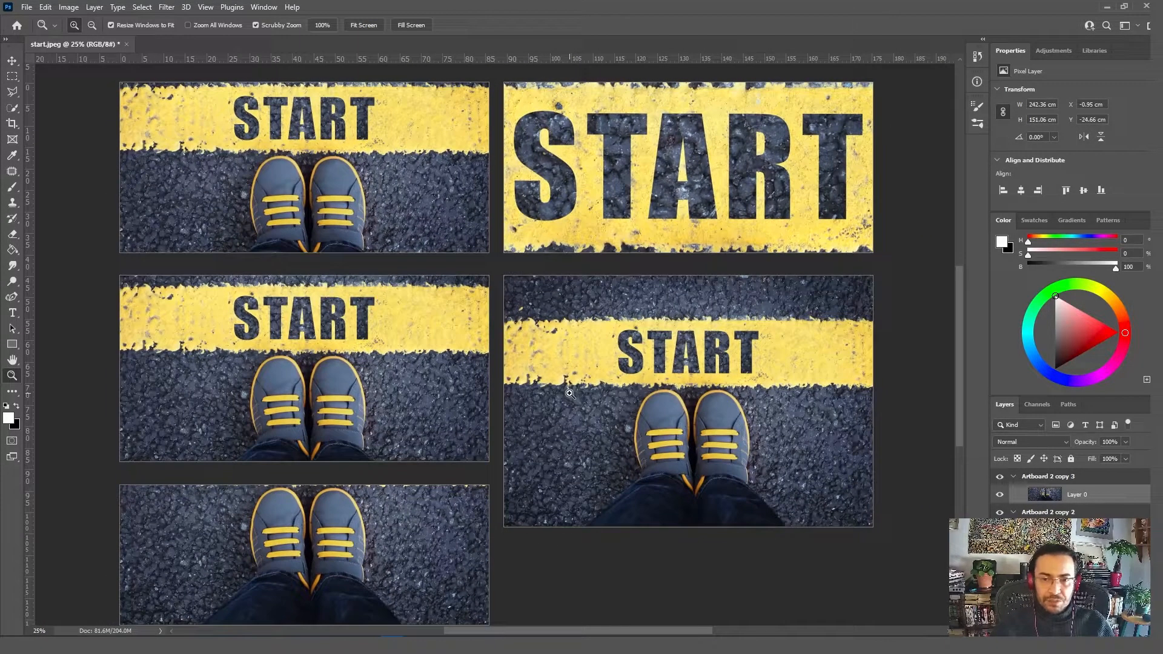
alt+click(576, 388)
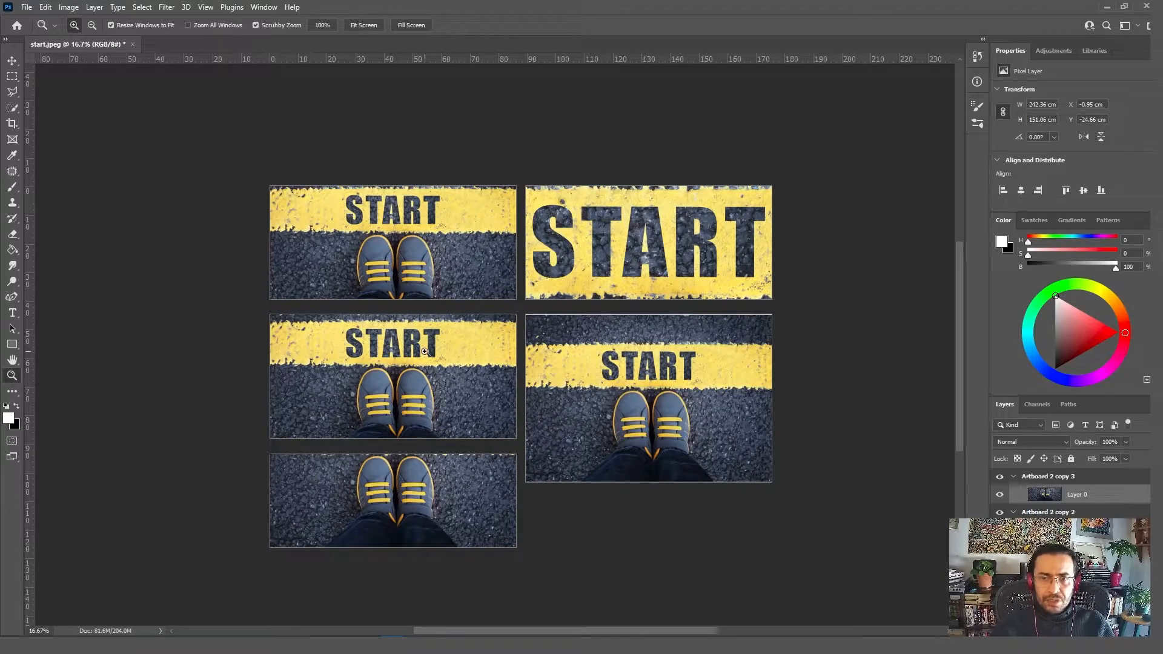
Step: Collapse the artboard groups in the layer stack and select all of the artboards
click(1014, 475)
click(1015, 493)
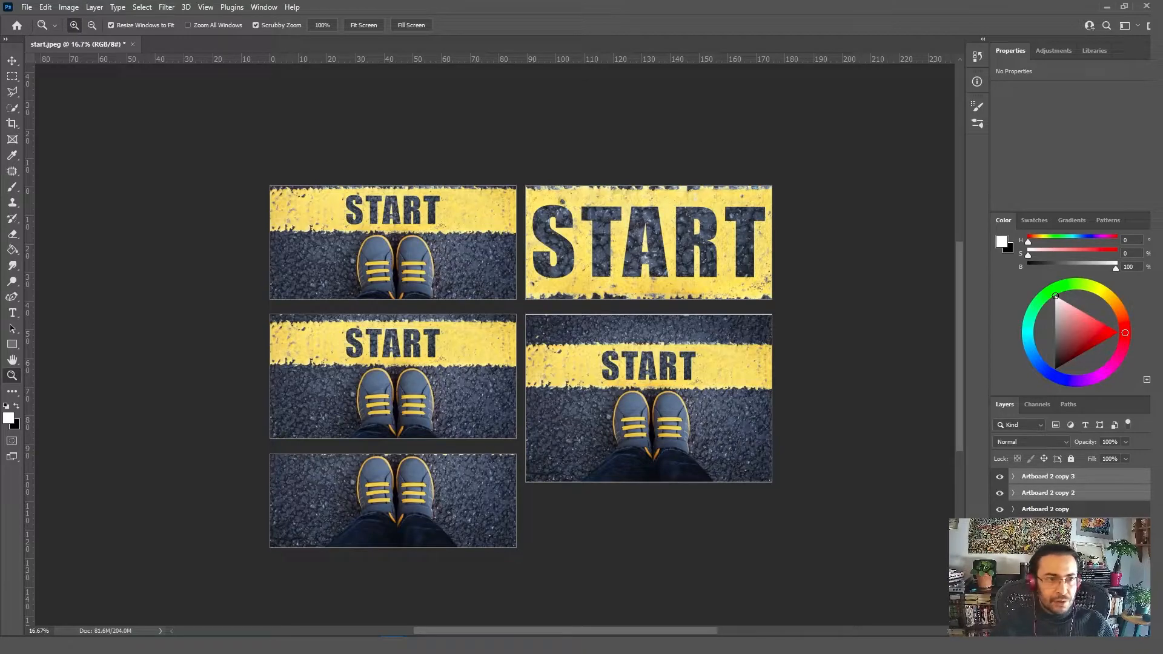
click(1014, 525)
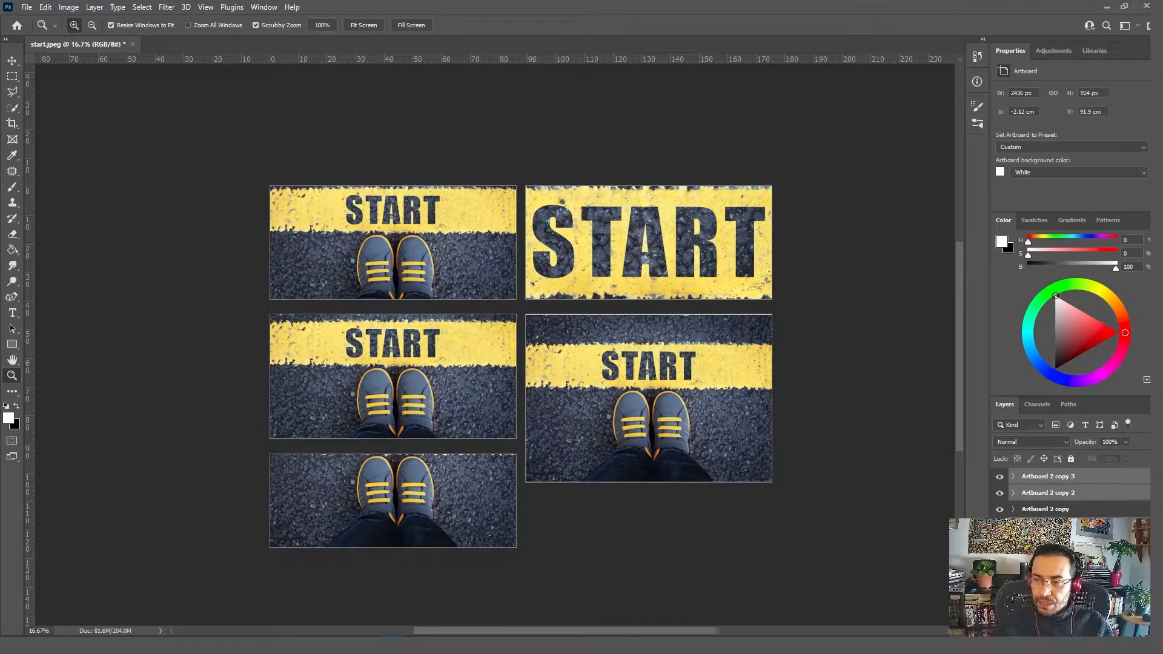
click(1099, 479)
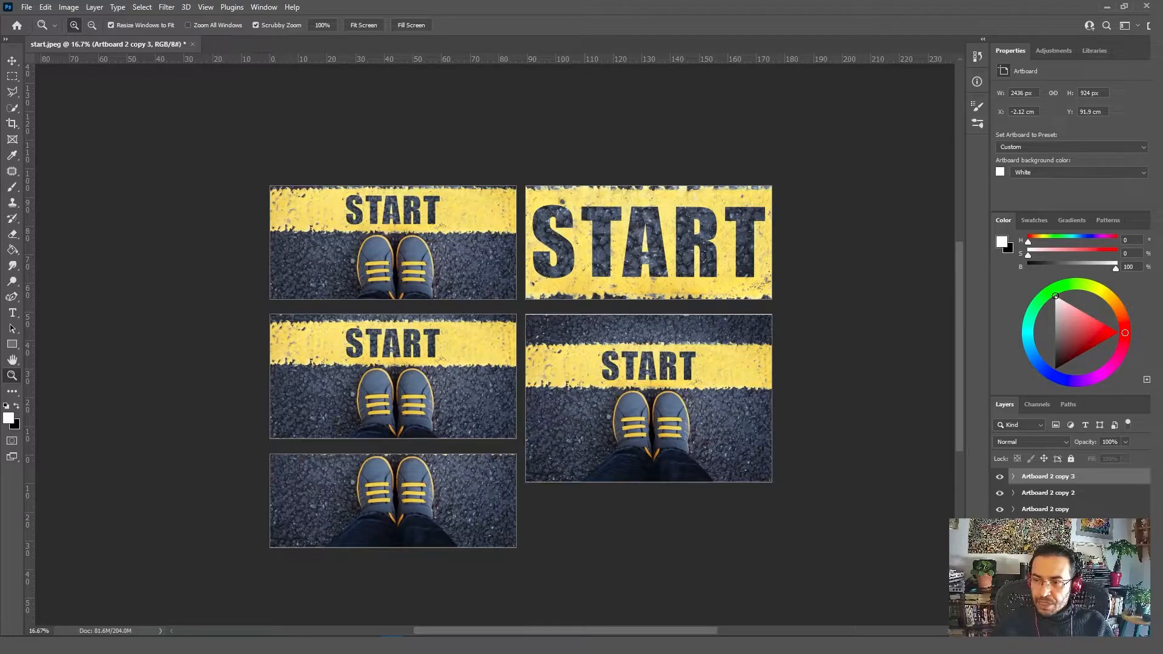
shift+click(1078, 542)
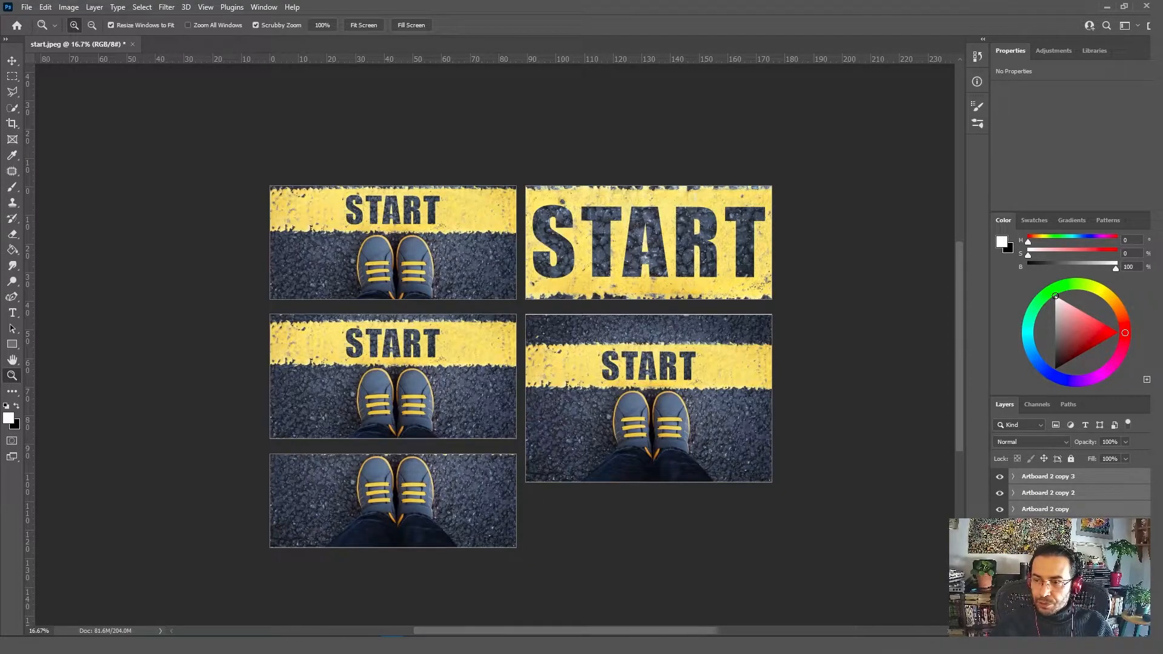
Step: Rename the artboard "Artboard 2 copy" as "Artboard 3"
double_click(1068, 479)
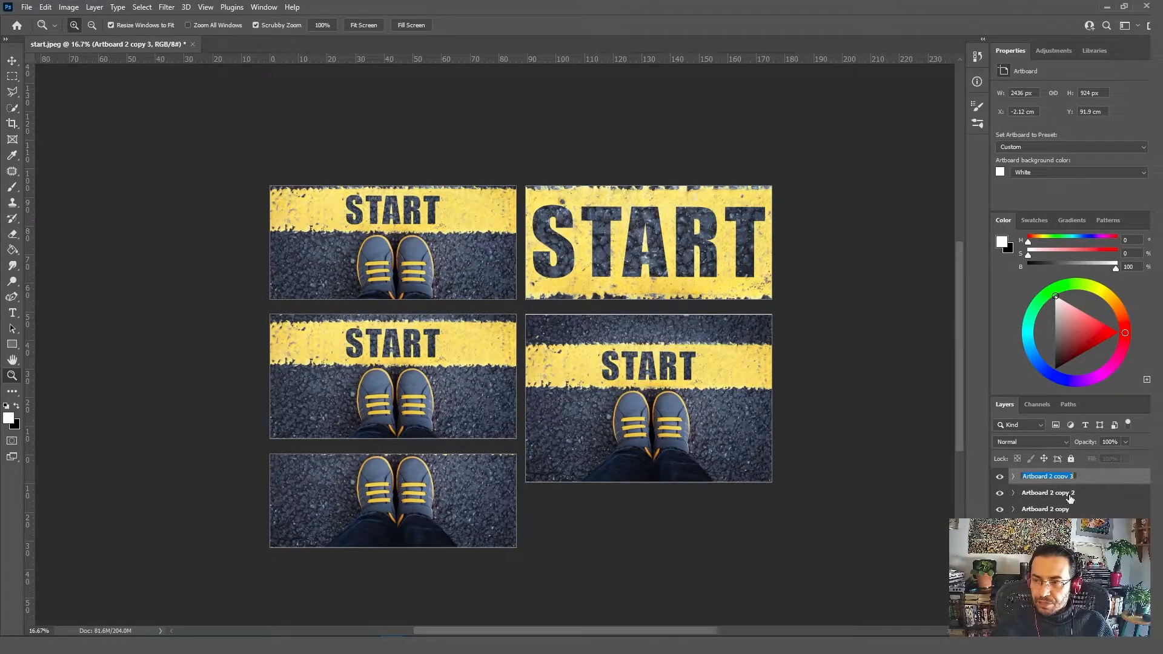
double_click(1067, 509)
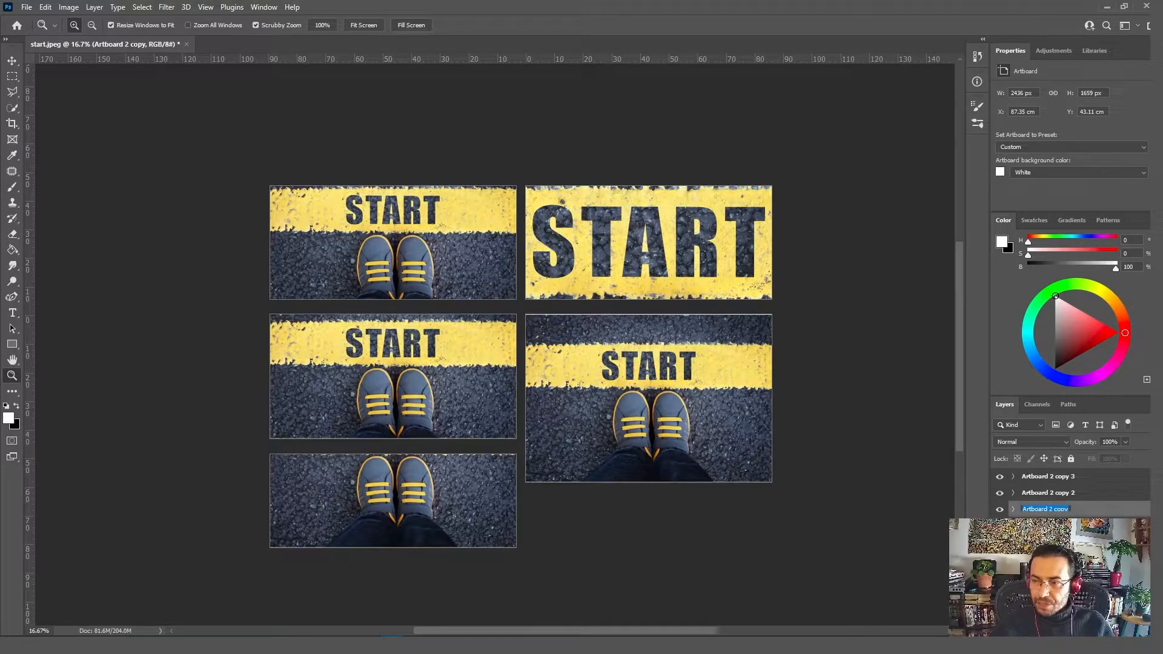
text(Artboard 3)
key(Return)
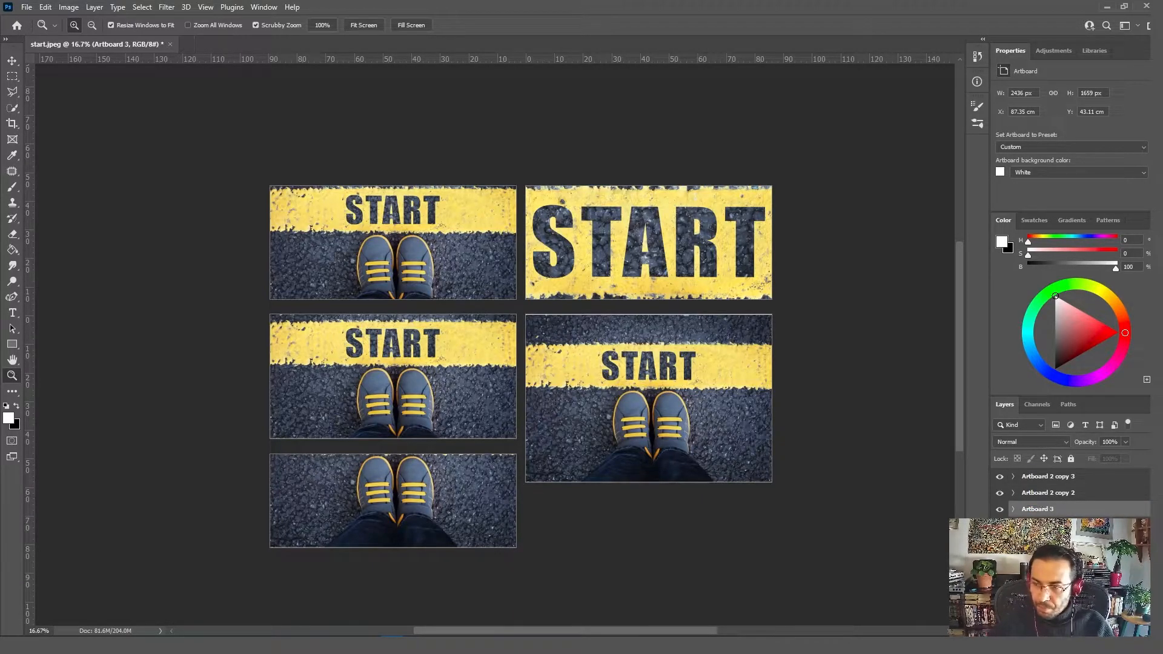
Step: Rename "Artboard 2 copy 2" as "Artboard 4" and "Artboard 2 copy 3" as "Artboard 5"
click(1069, 493)
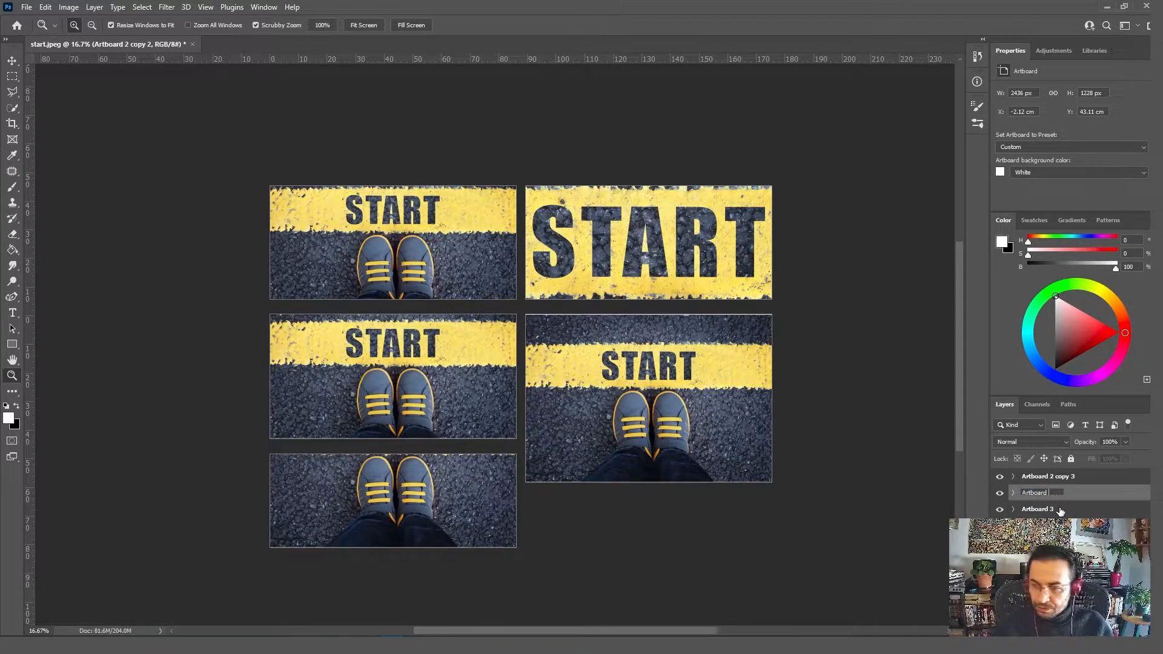
text(Artboard 4)
key(Return)
double_click(1070, 476)
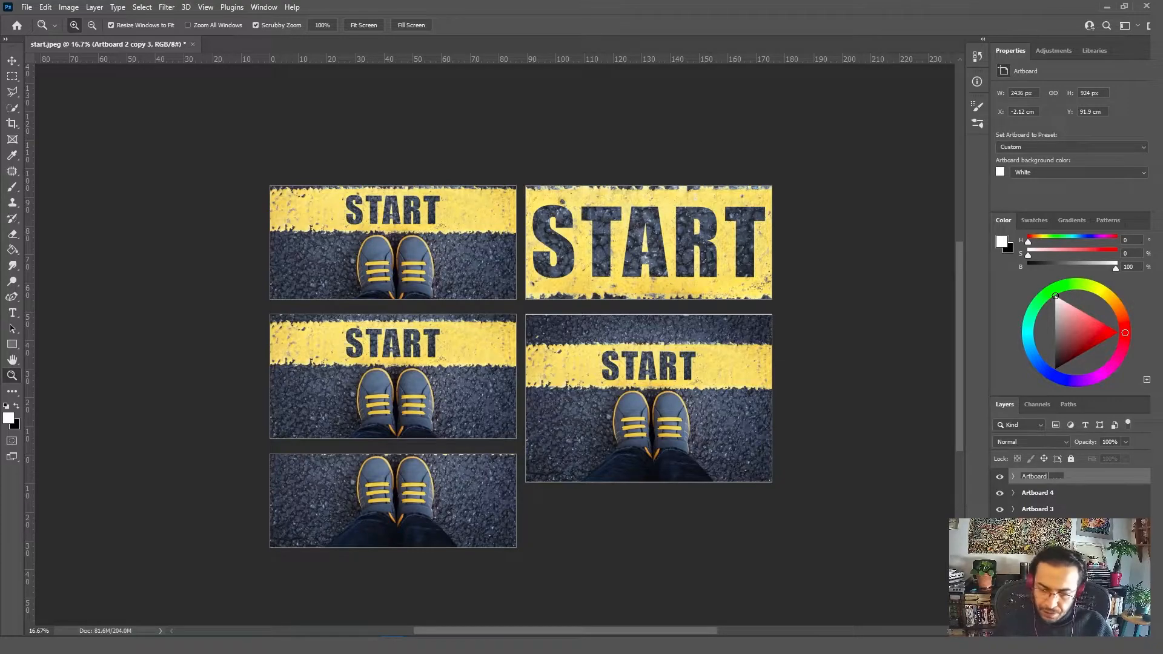
key(Return)
Step: Select all artboards, start the Artboards to Files export, and set its destination to the Artboards folder on the desktop
key(ctrl+alt+a)
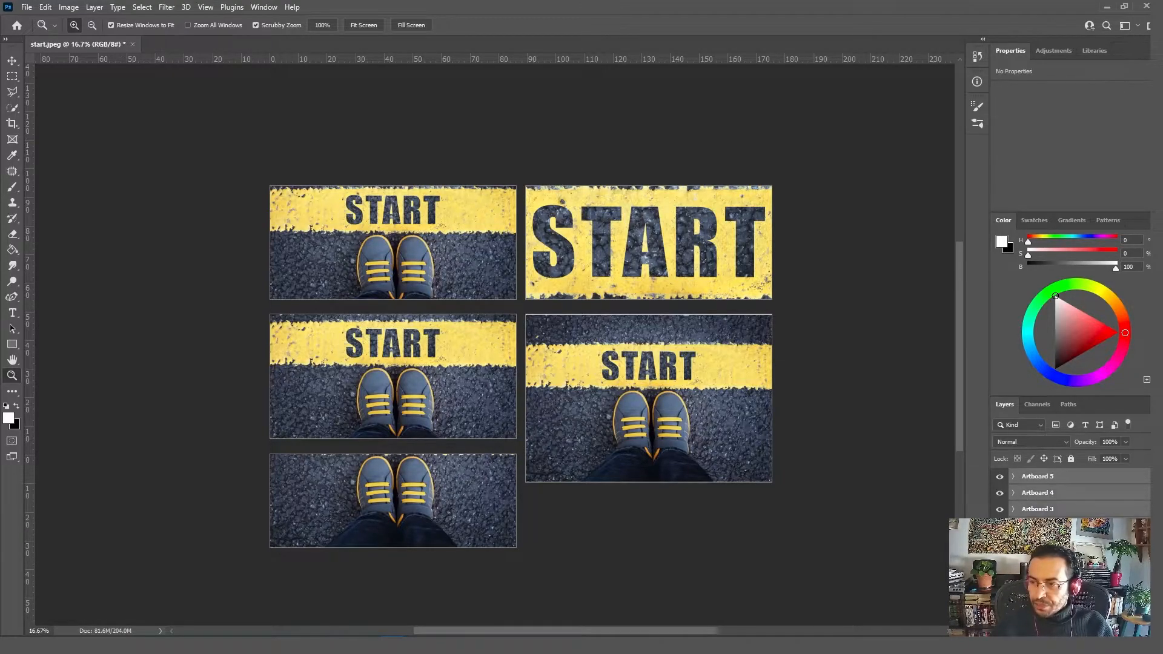
click(26, 7)
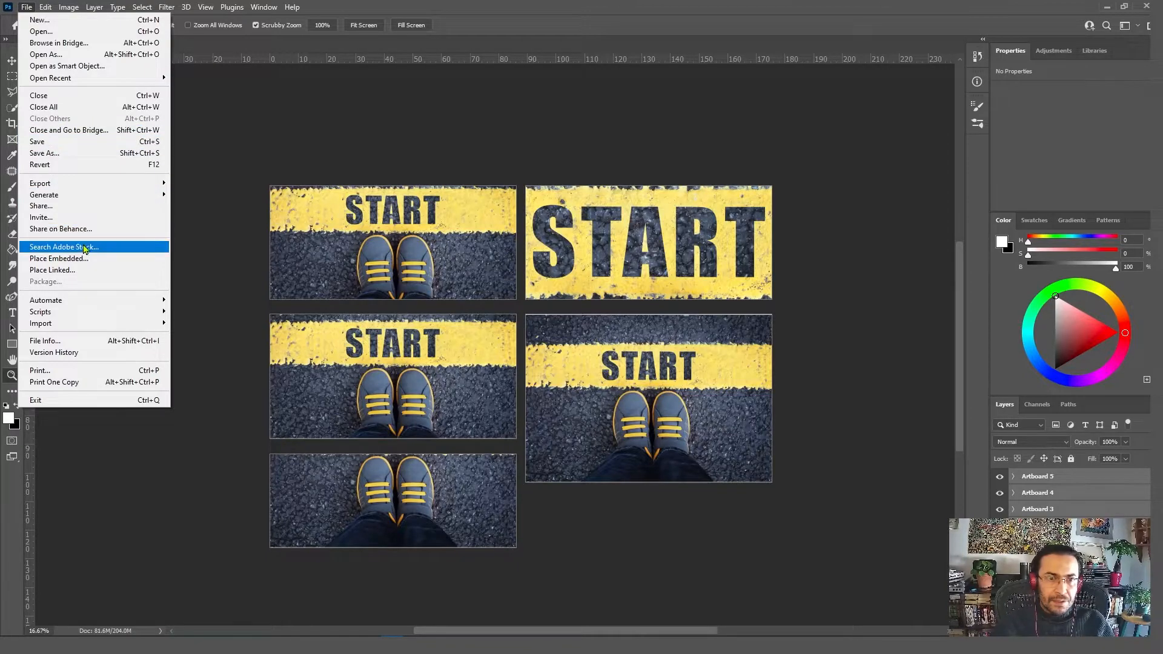
mouse_move(56, 185)
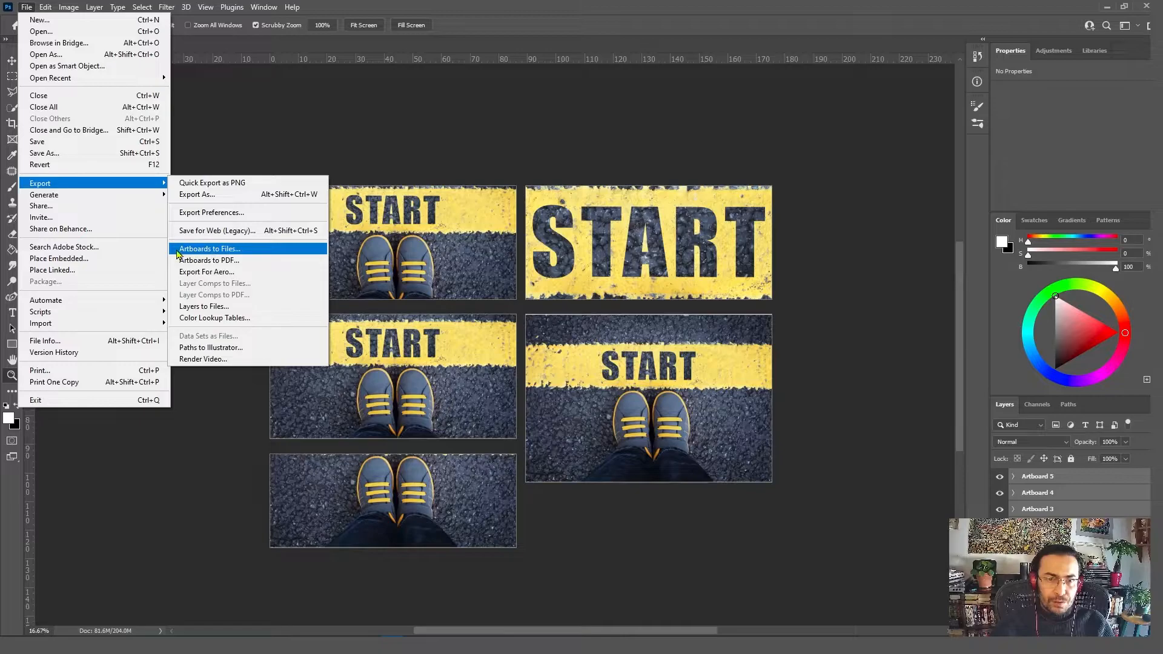
click(236, 249)
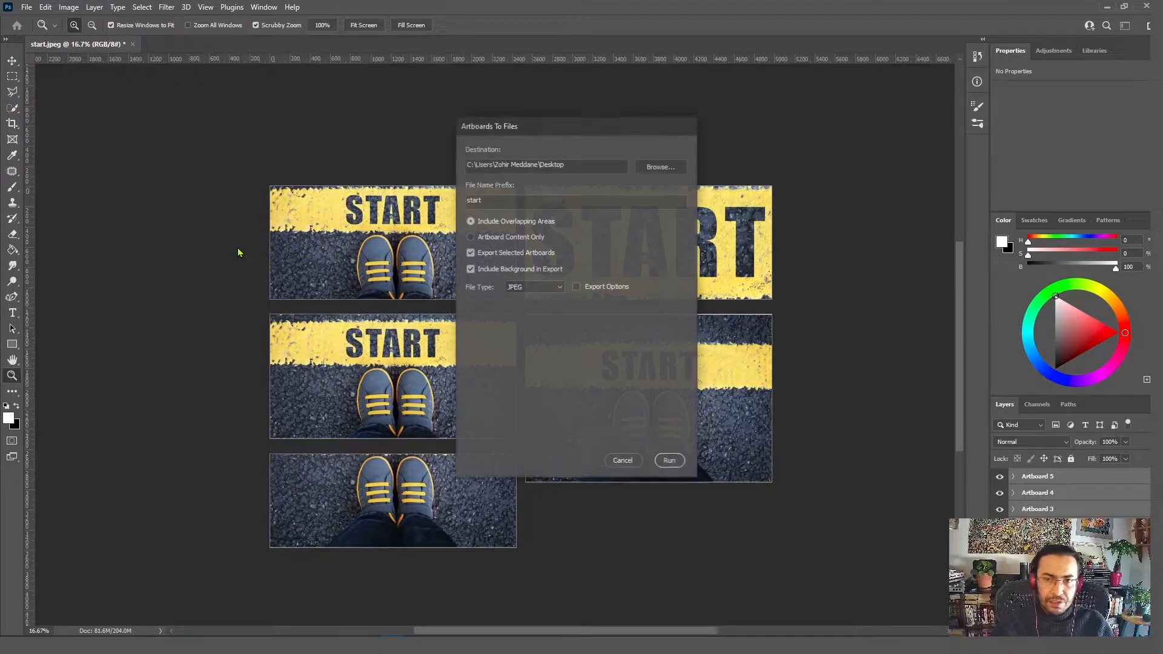
click(660, 168)
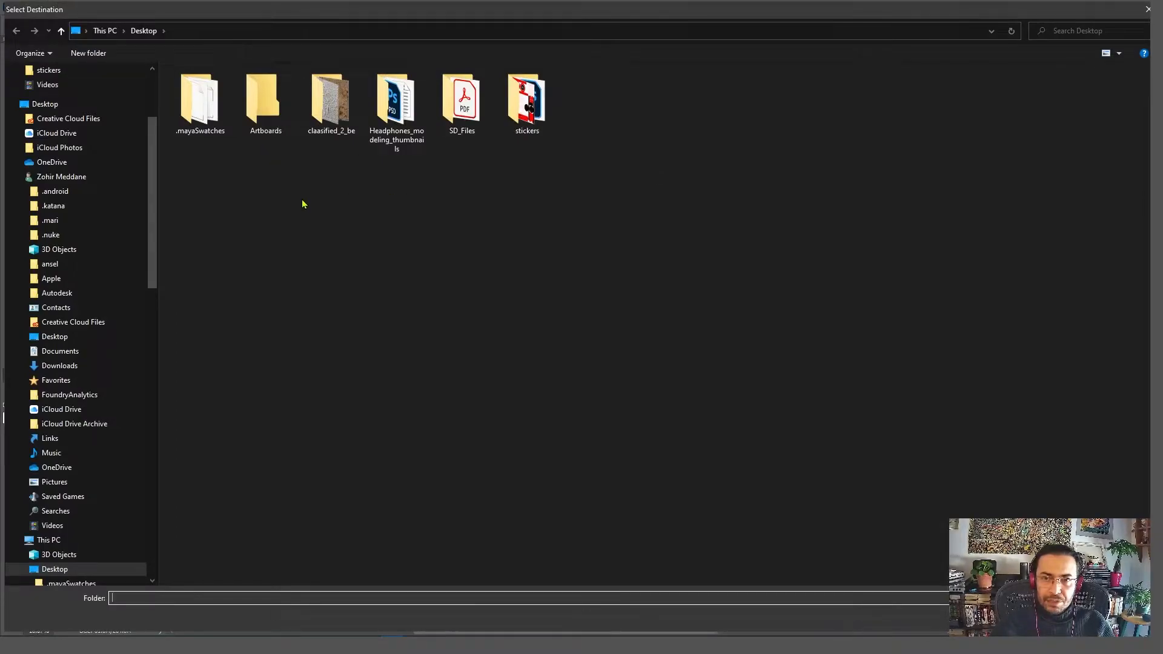
double_click(262, 97)
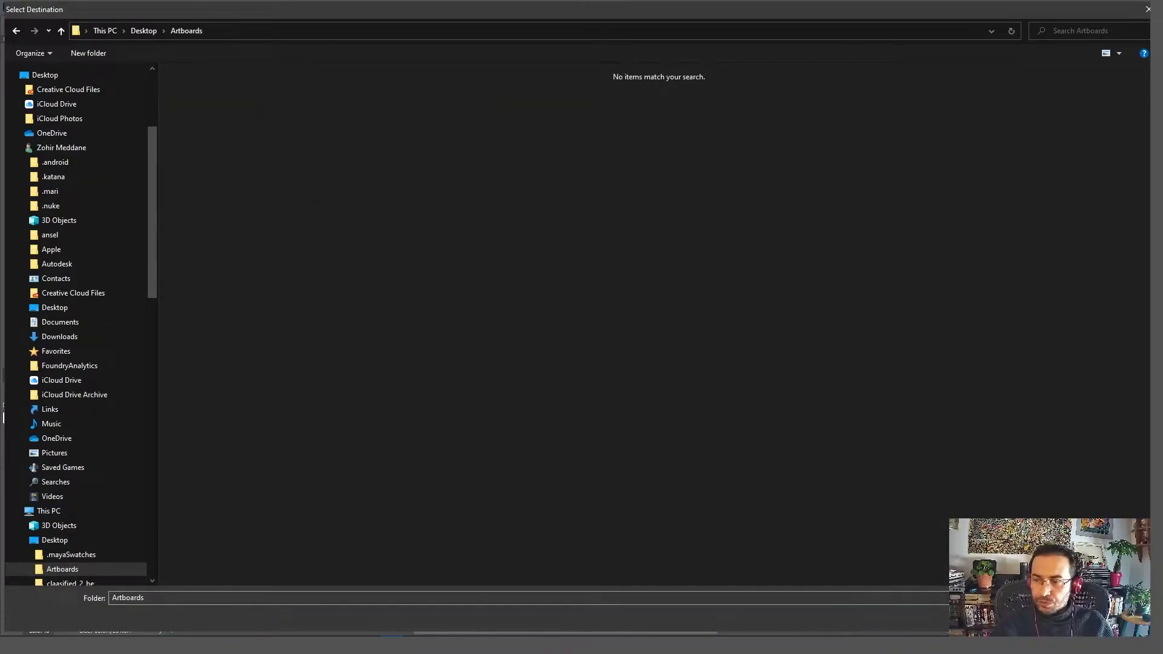
click(1064, 618)
Step: Set the file name prefix to "frame", keep JPEG as the file type, and export the selected artboards
double_click(491, 200)
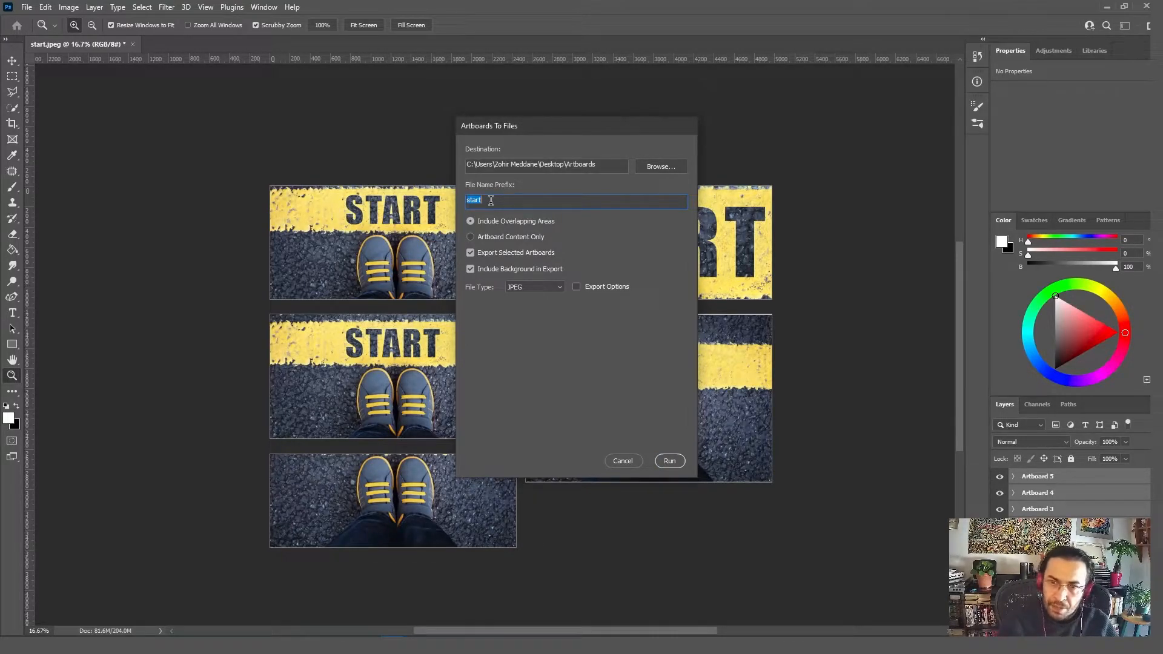
text(frame)
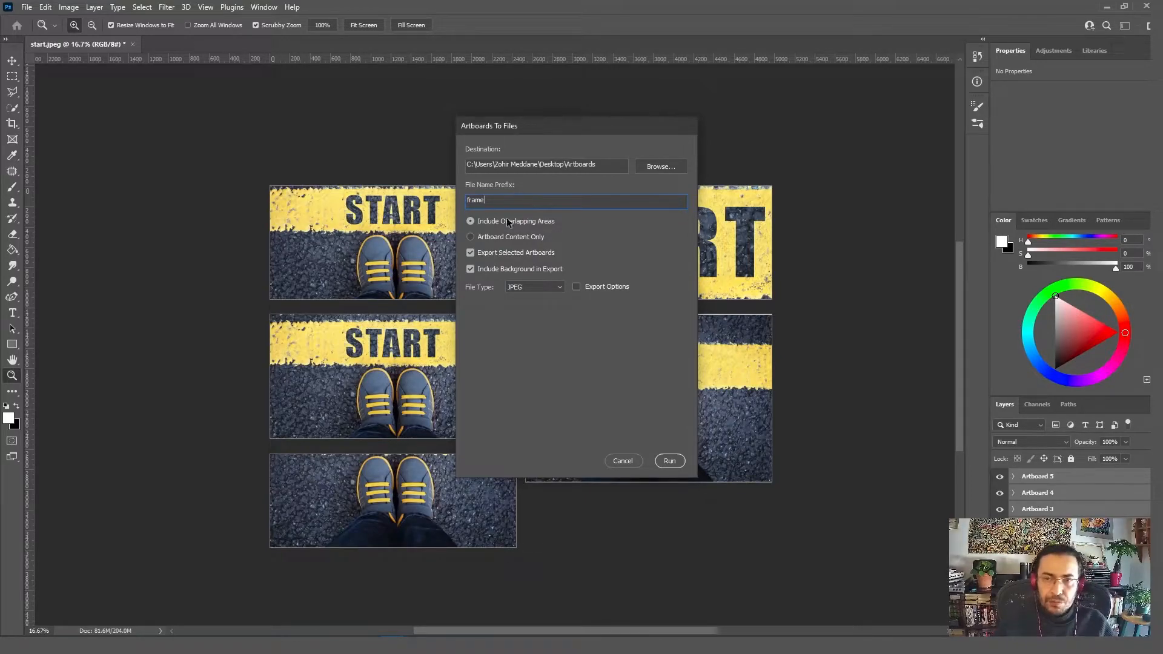
click(513, 292)
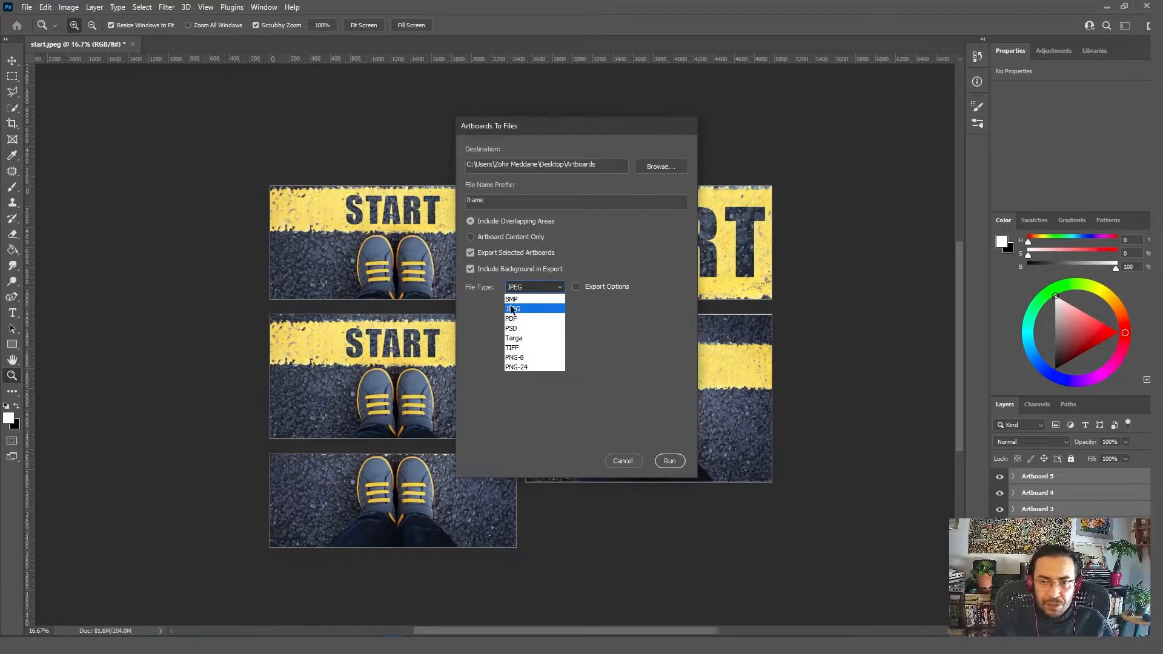
click(527, 309)
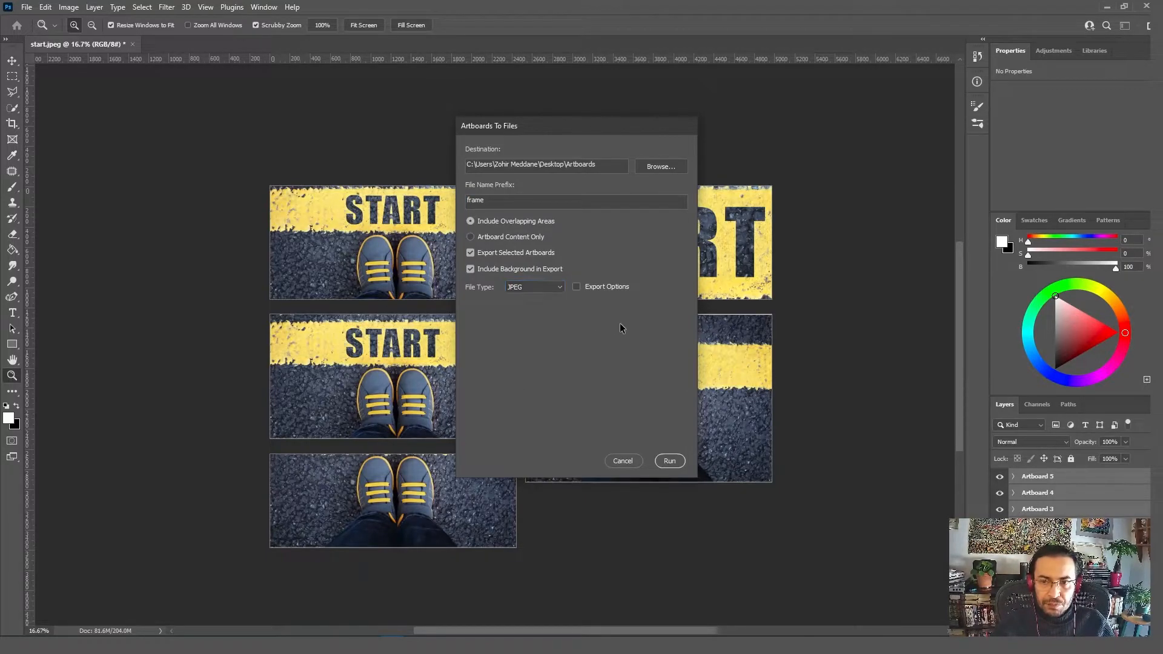
click(670, 461)
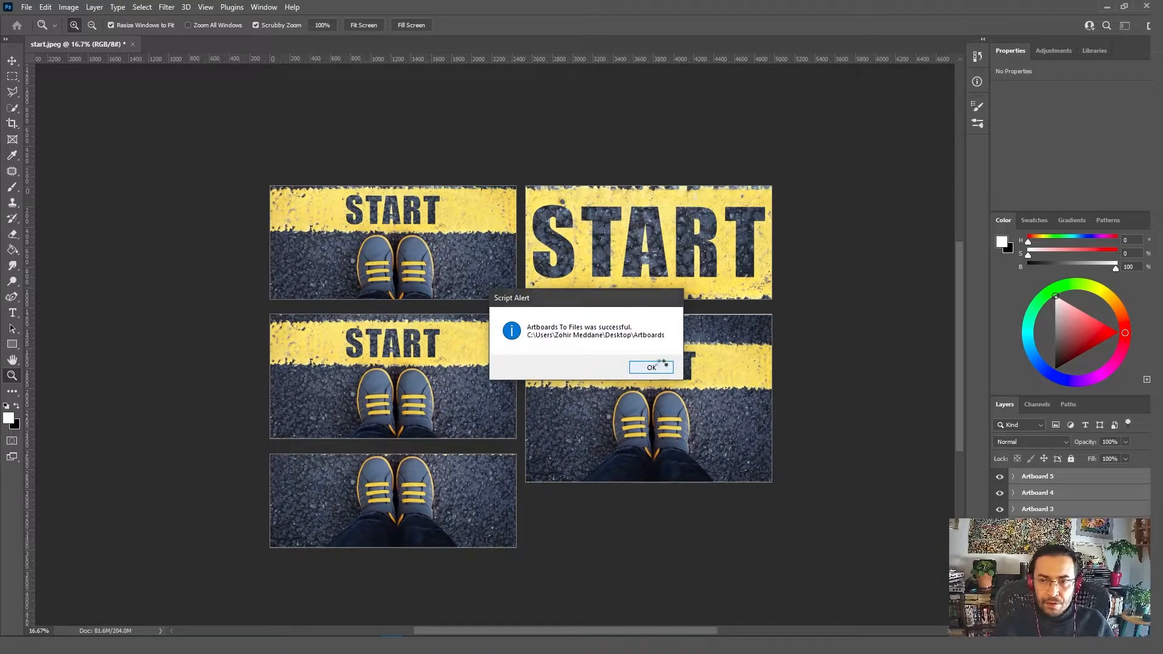
click(665, 366)
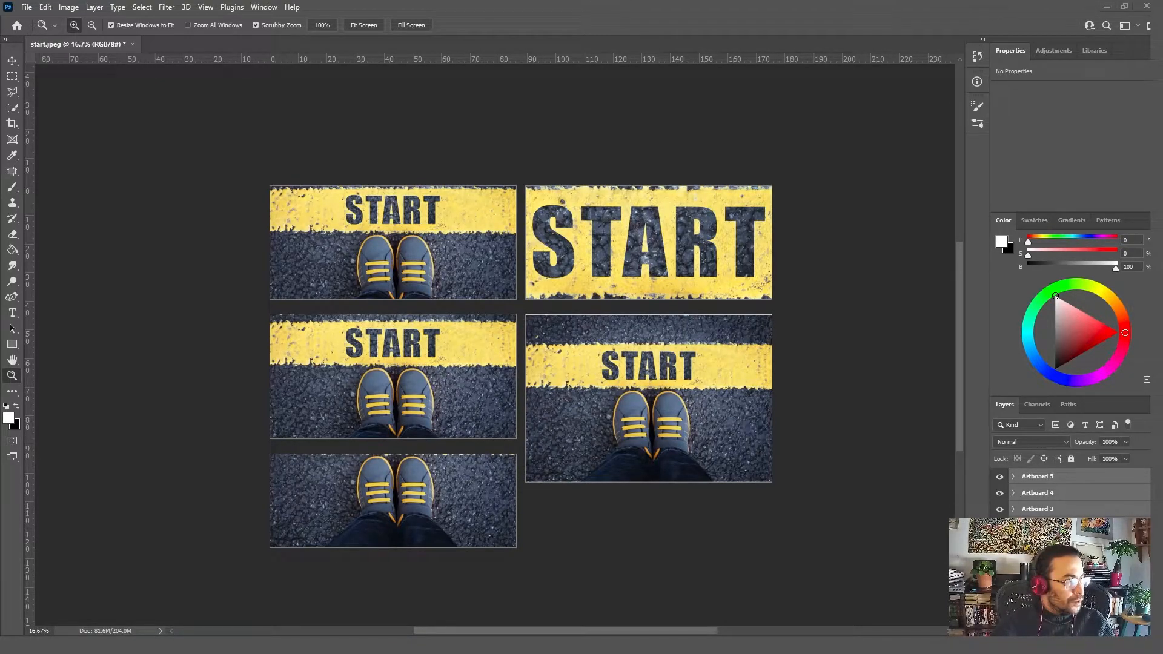
Step: Switch to File Explorer, inspect the exported images in the desktop's Artboards folder, and close the window
key(alt+Tab)
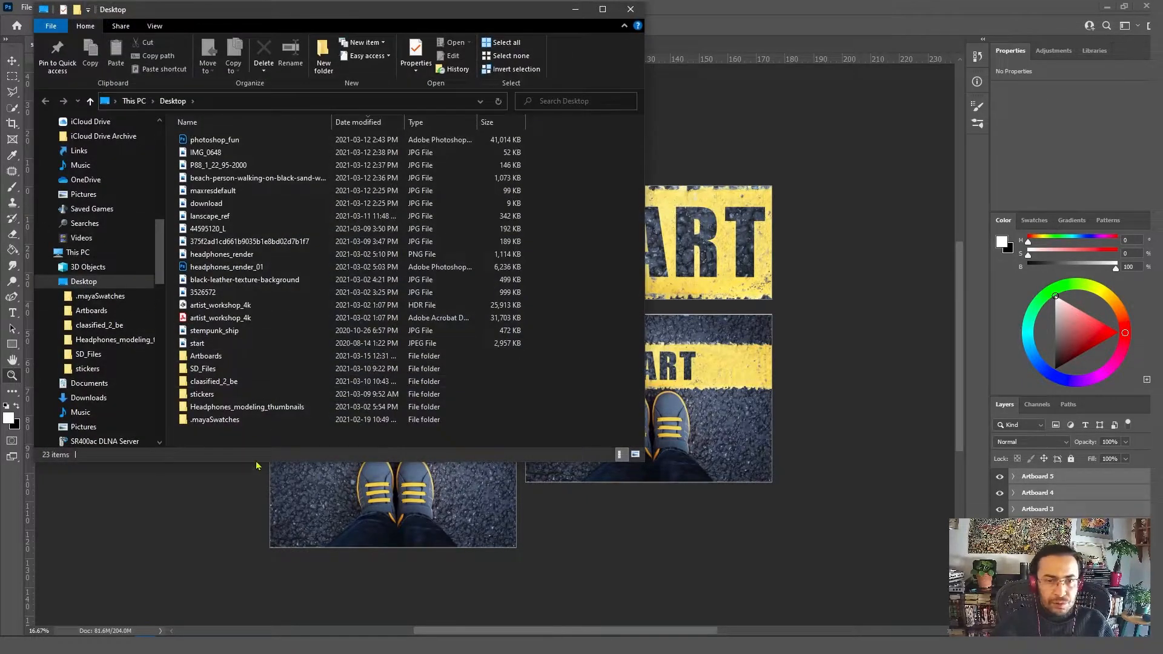
double_click(216, 359)
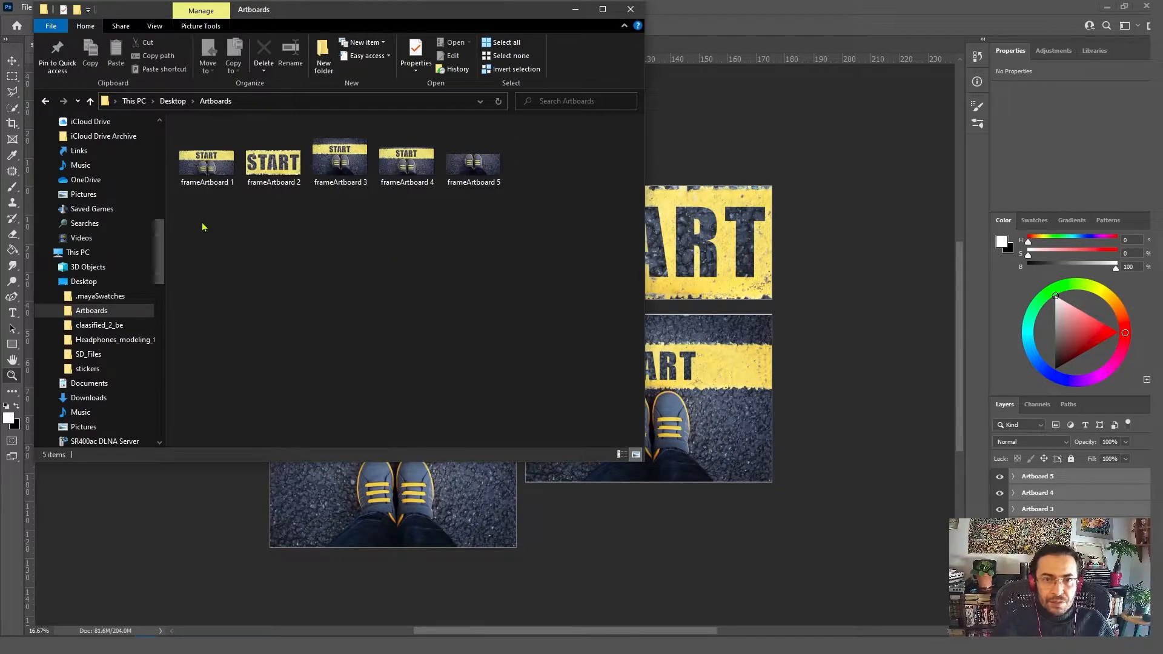
drag(303, 13, 294, 52)
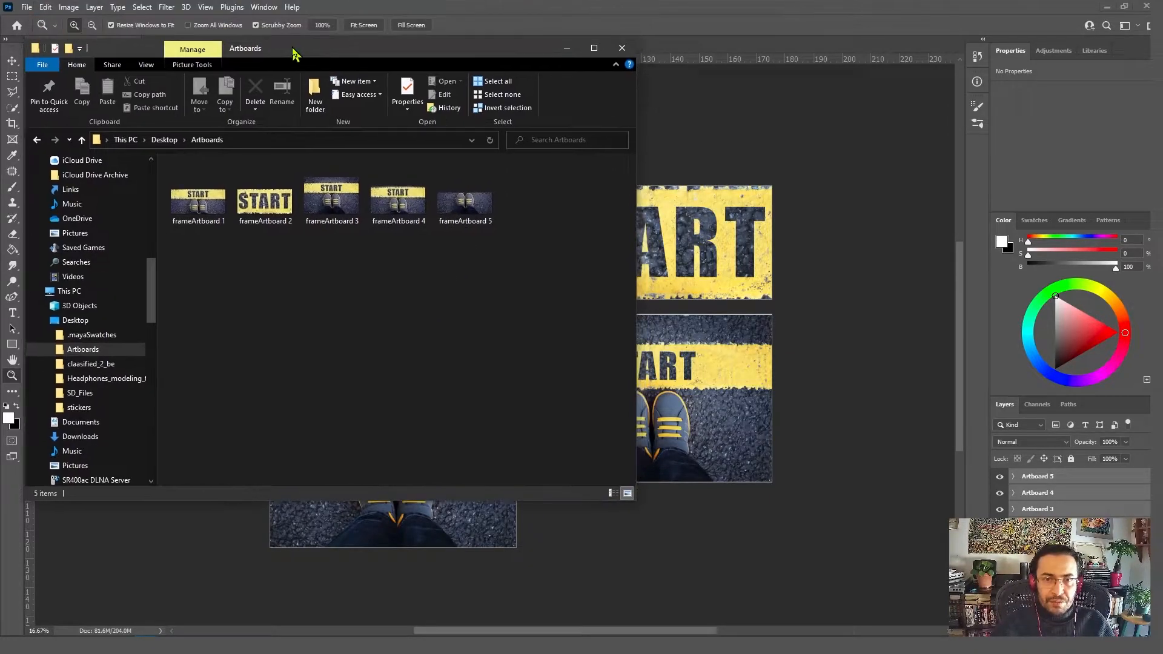
click(185, 212)
click(198, 299)
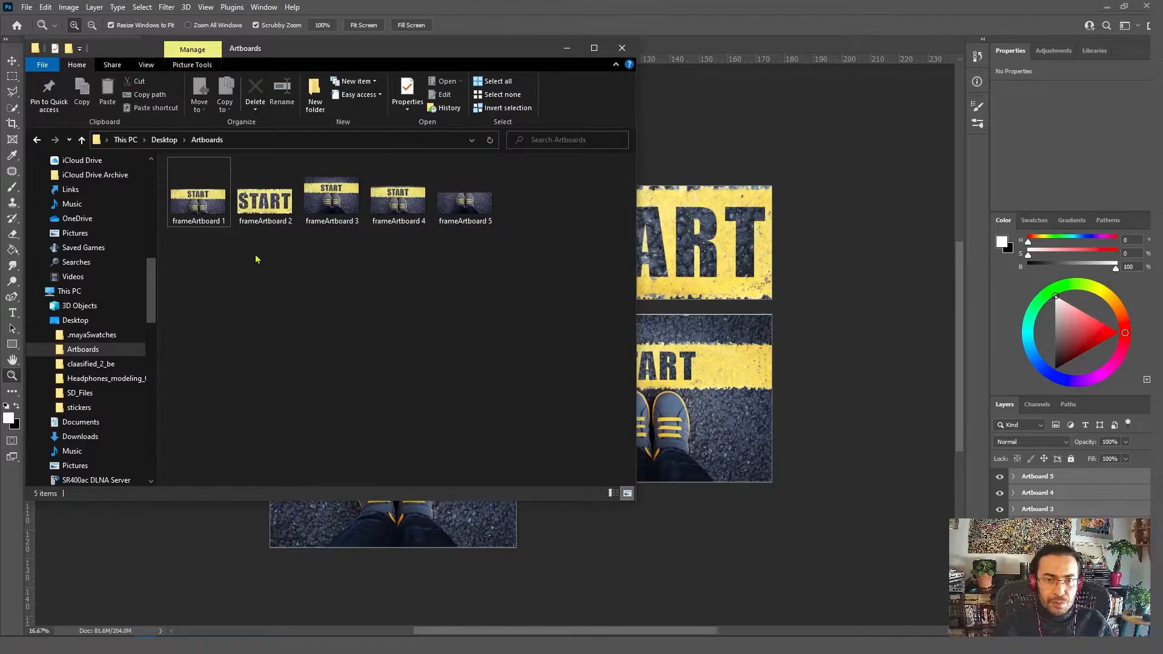
click(622, 48)
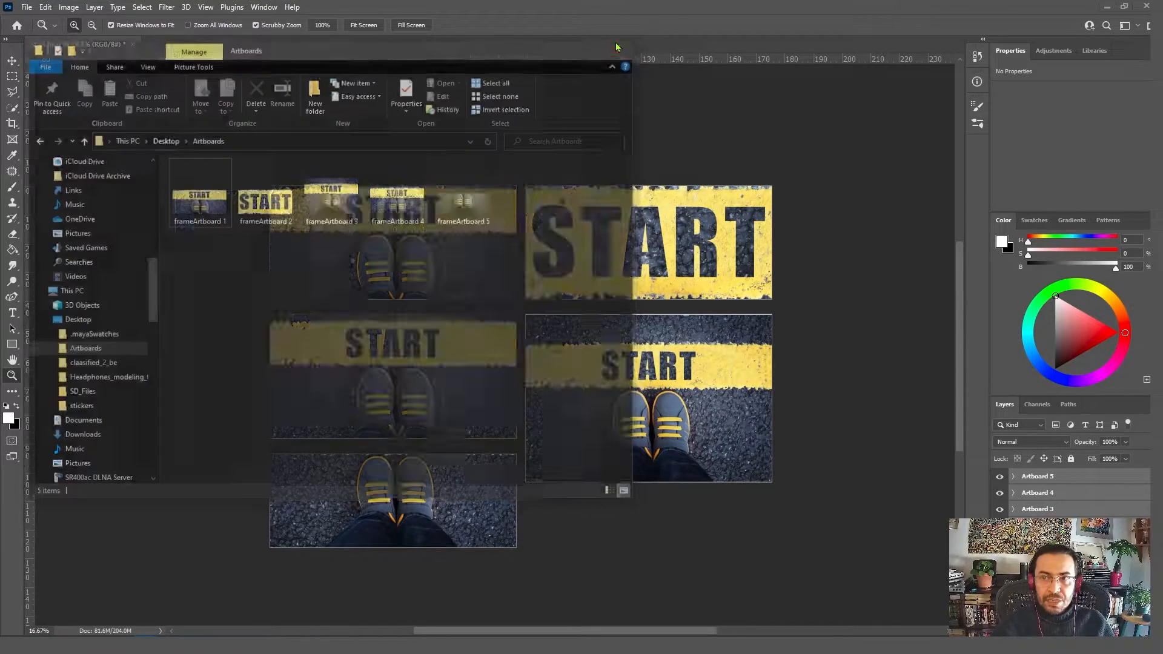
Step: Activate the Artboard tool with all of the artboards selected
right_click(12, 61)
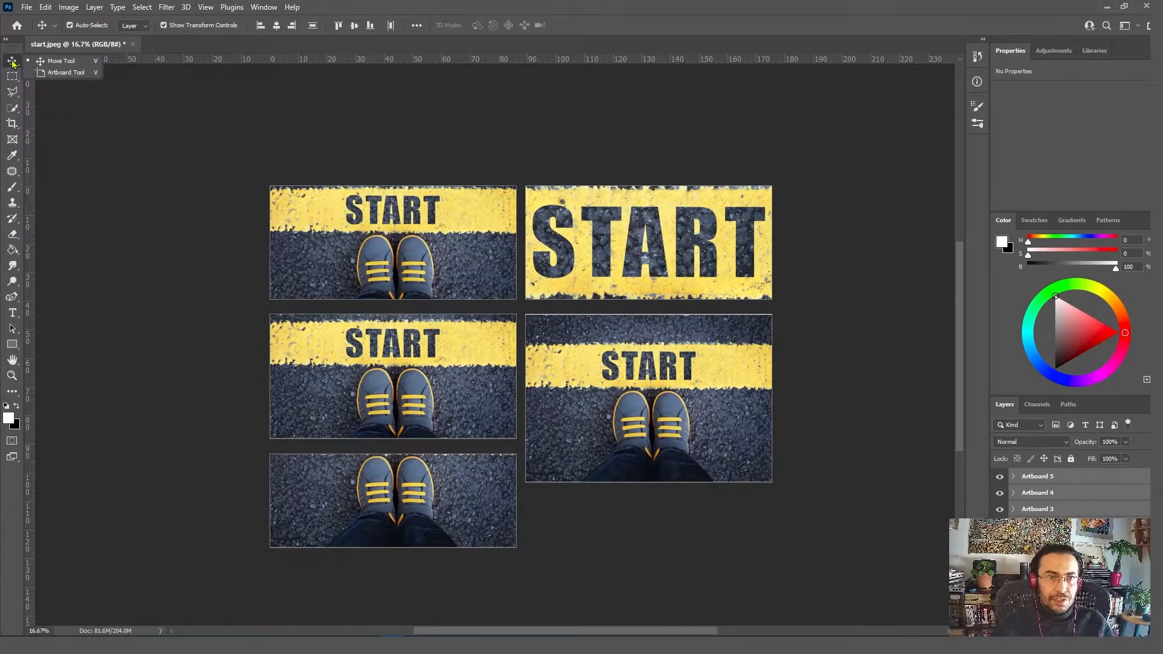
click(54, 74)
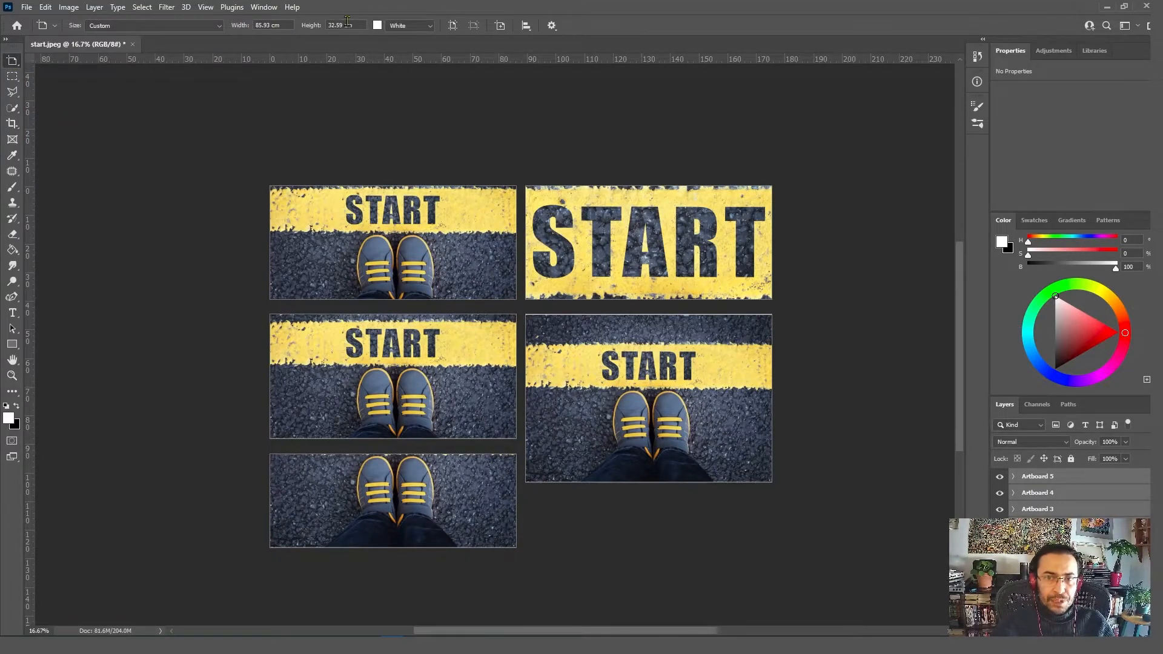